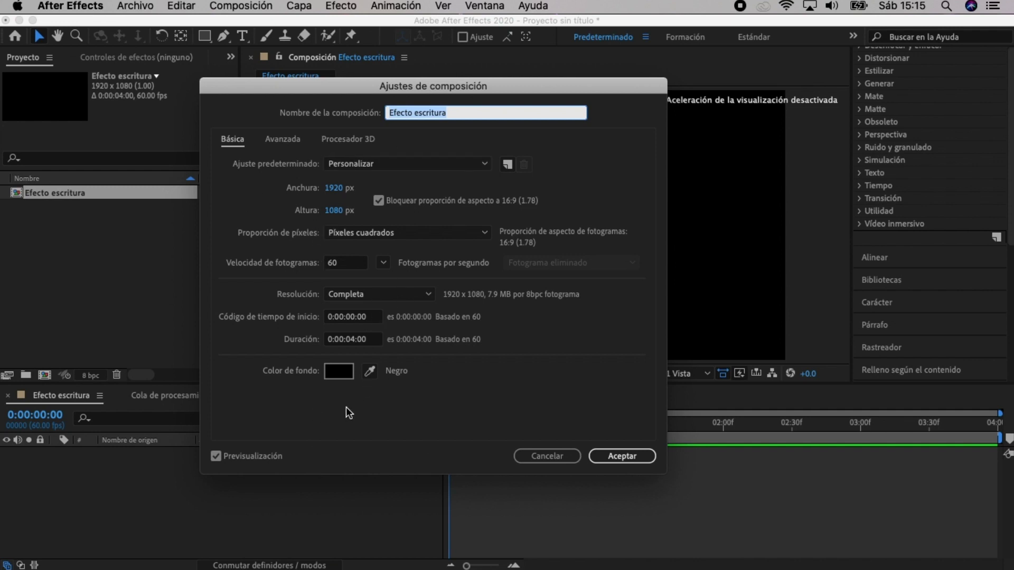
Confirm the Efecto escritura composition at 1920×1080, 60 fps, 4 seconds, black background
left_click(622, 458)
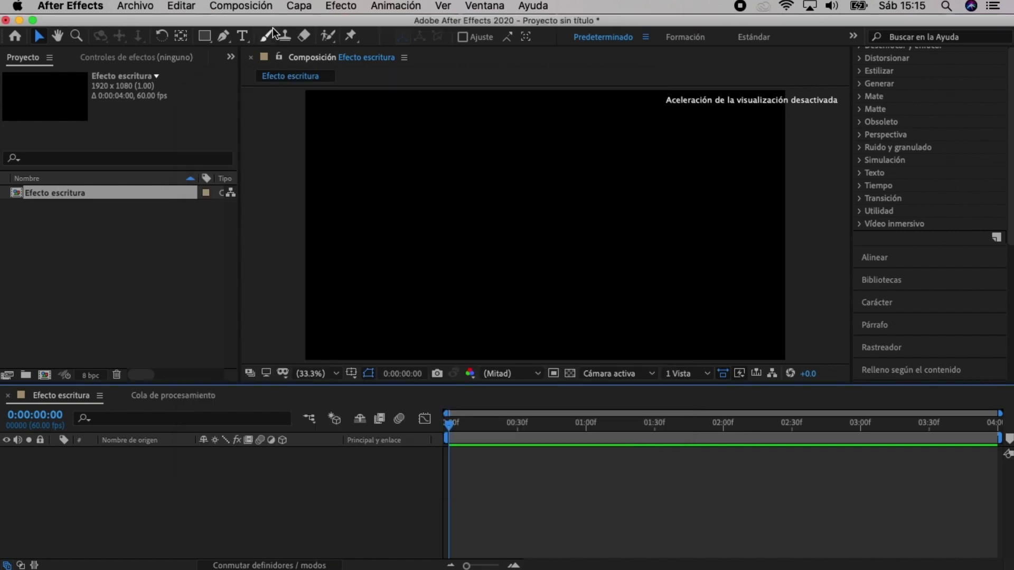
Create a white 150 px Gloss And Bloom text layer reading 'Thiago'
left_click(245, 37)
left_click(497, 212)
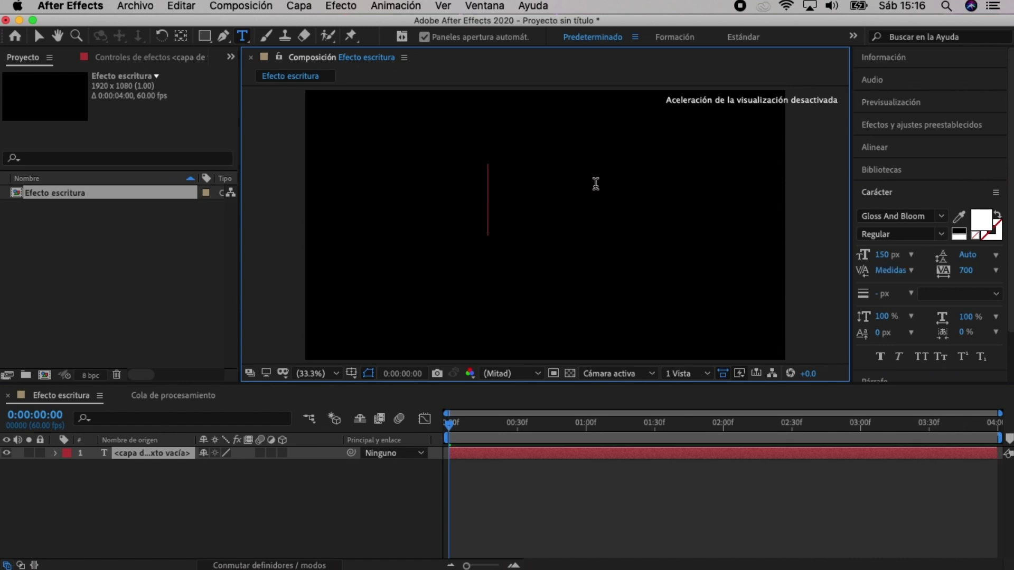
type("Thiago")
key("Escape")
key("v")
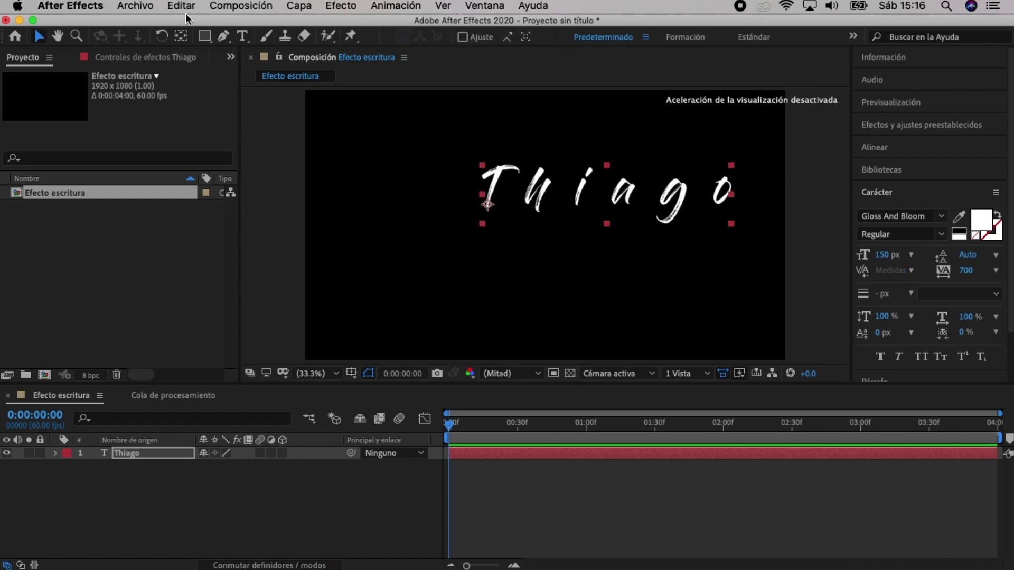
left_click(303, 9)
Centre the Thiago anchor point on its letters and align the text horizontally and vertically to the composition
mouse_move(412, 175)
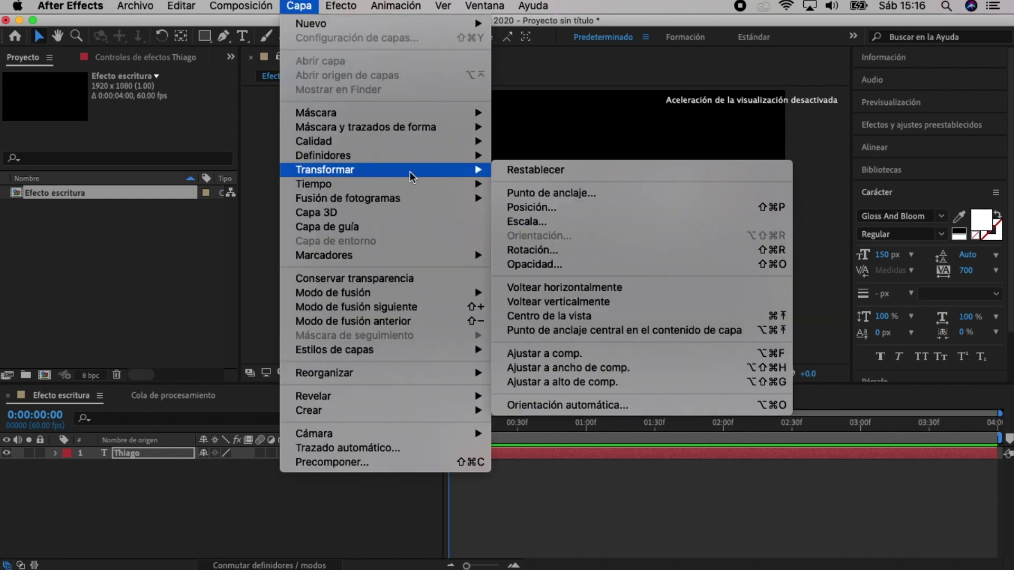
left_click(575, 333)
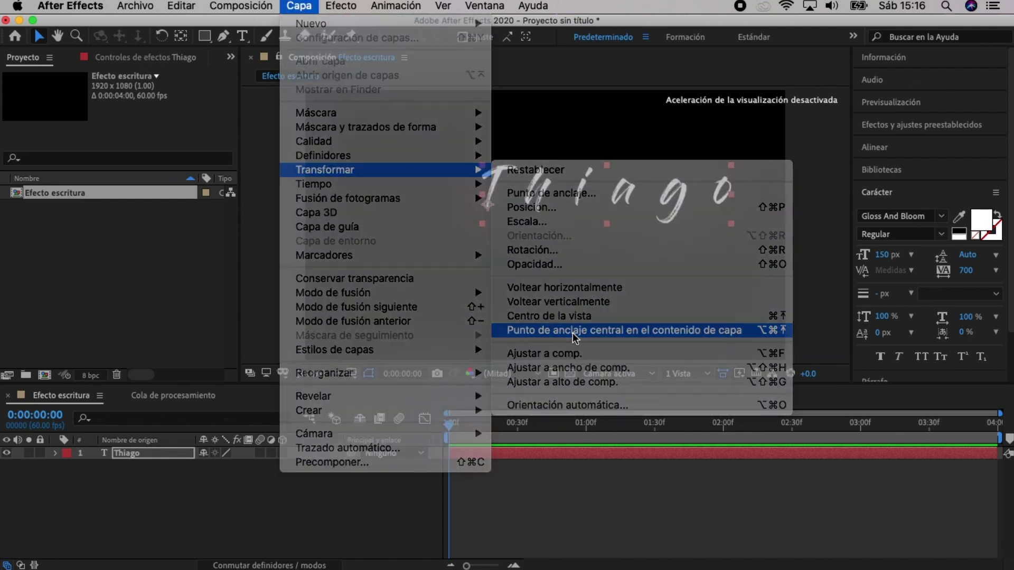
left_click(881, 152)
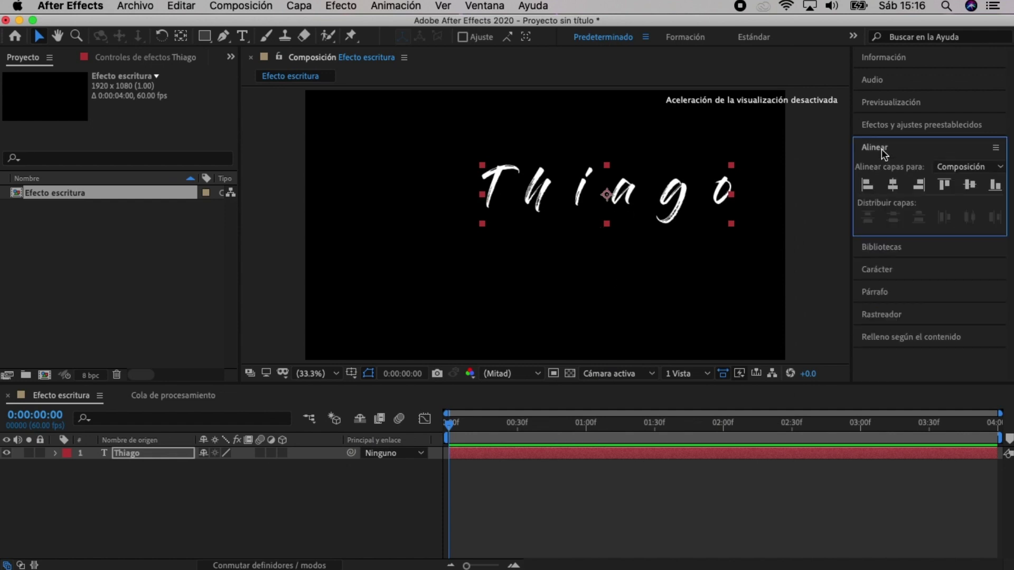
left_click(892, 185)
left_click(970, 185)
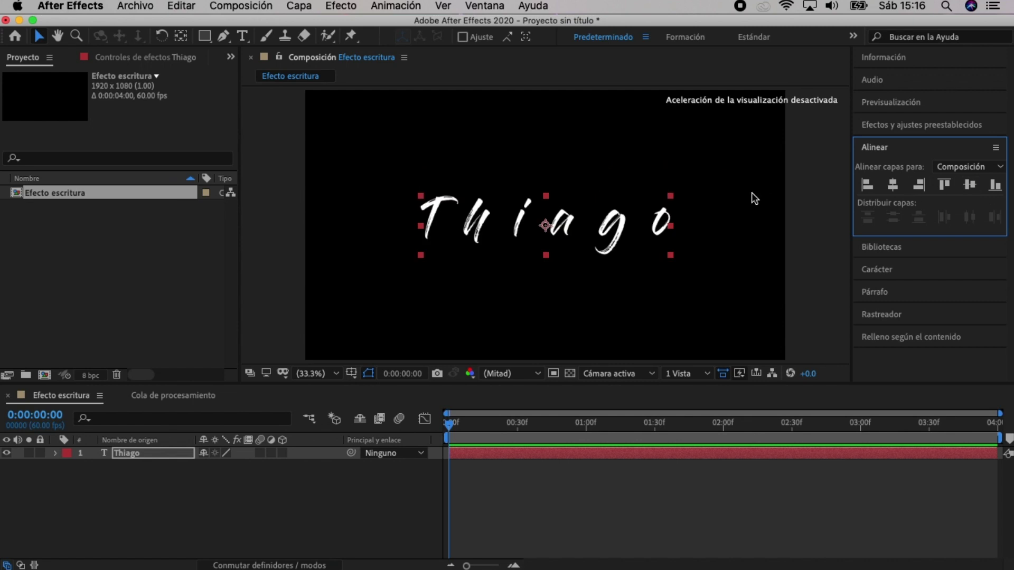
left_click(164, 496)
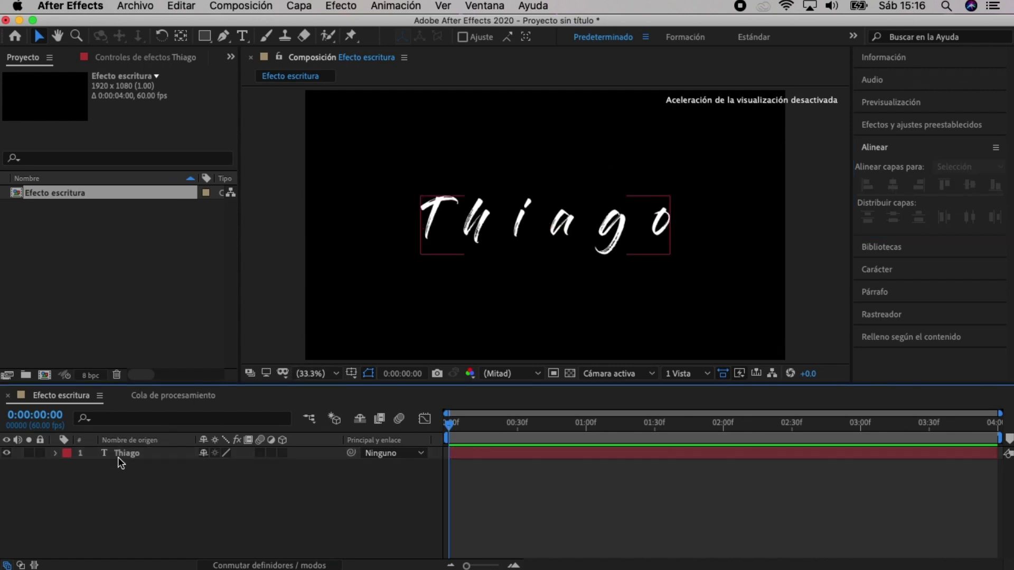
left_click(119, 458)
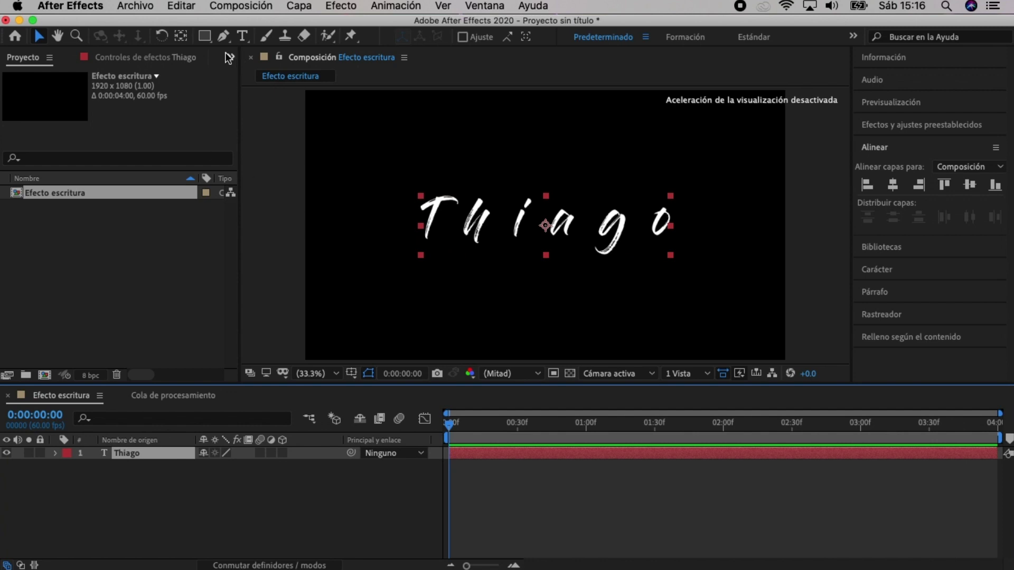
left_click(223, 36)
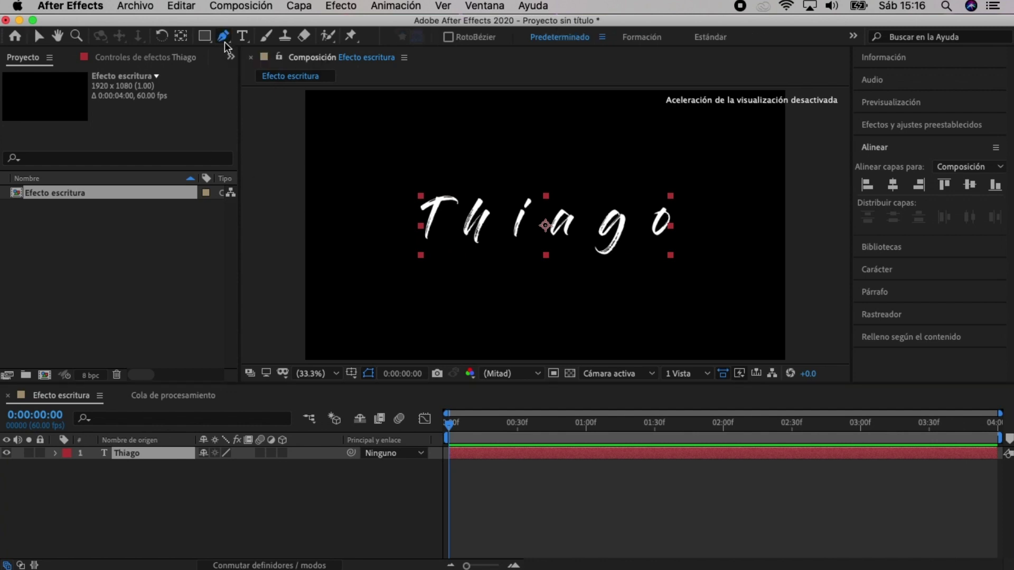
Zoom the viewer to 100%, pan to the T, and place the first mask point at its base
left_click(337, 375)
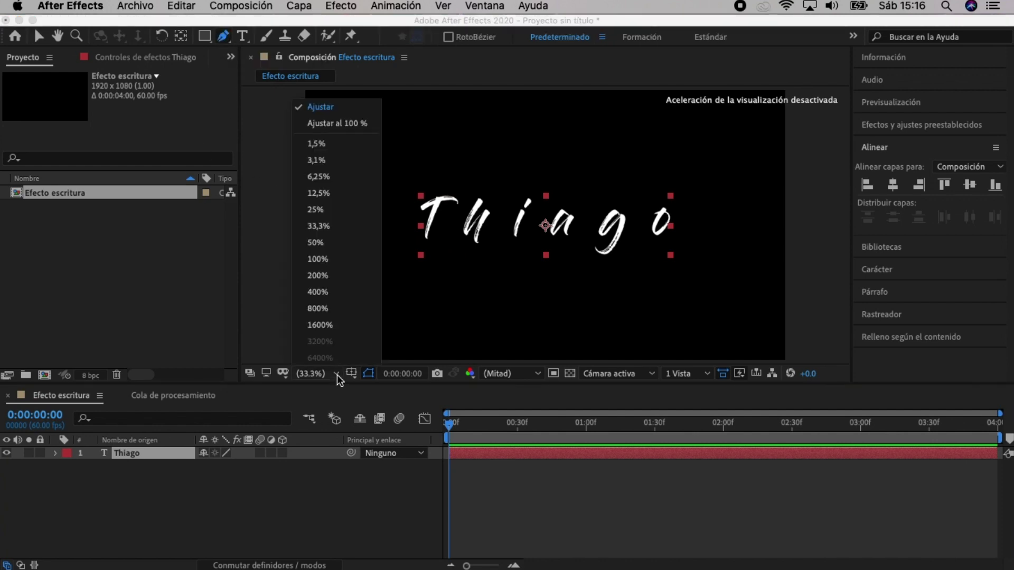
left_click(322, 261)
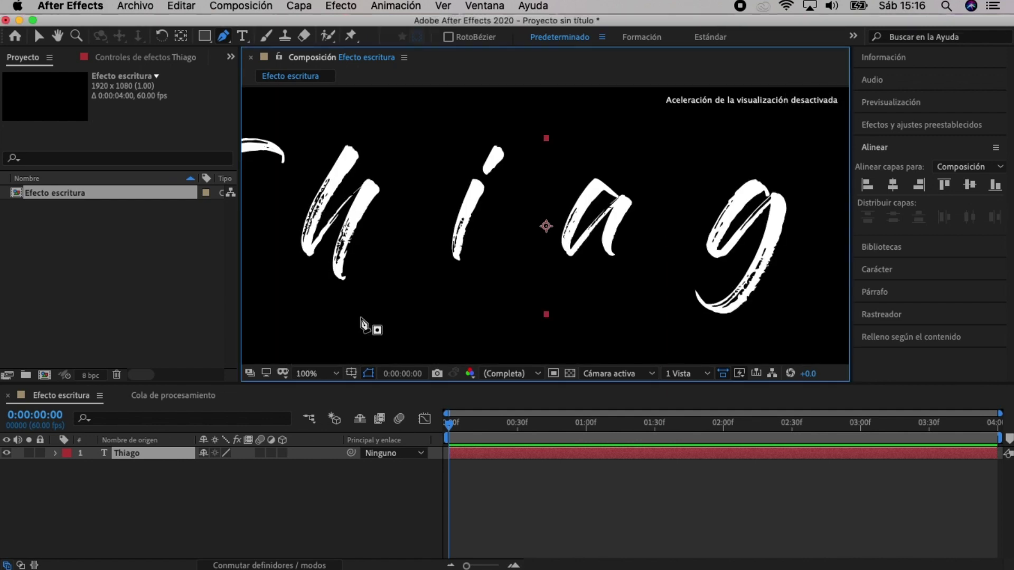
left_click_drag(343, 310, 482, 317)
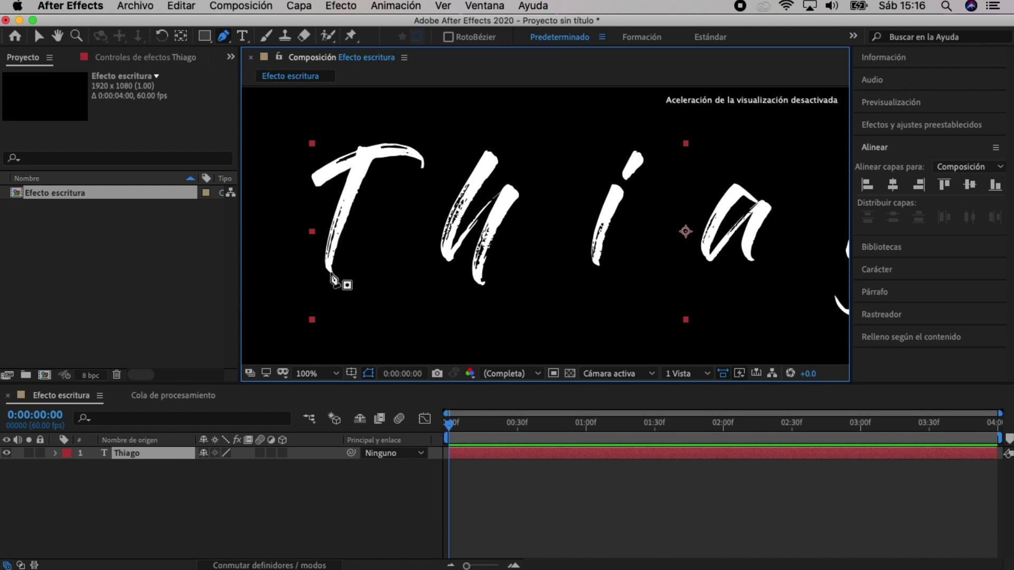
left_click(330, 272)
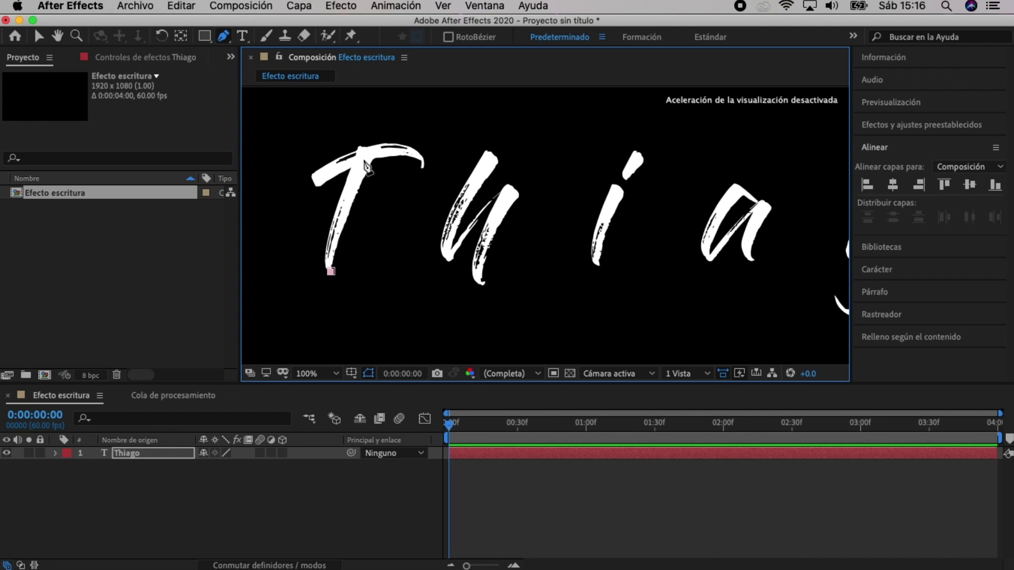
Curve the mask path up the T's stem to its top
left_click(362, 159)
mouse_move(363, 160)
left_mouse_down()
mouse_move(382, 157)
mouse_move(381, 148)
left_mouse_up()
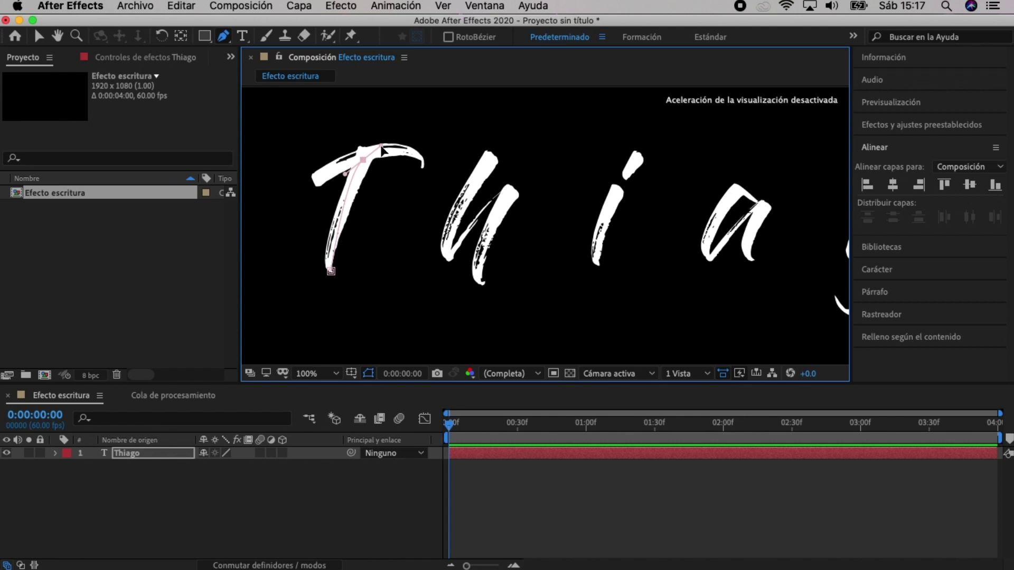
left_click_drag(380, 147, 370, 154)
Draw a second mask path along the T's crossbar, removing the trailing curve at its right end
left_click(314, 179)
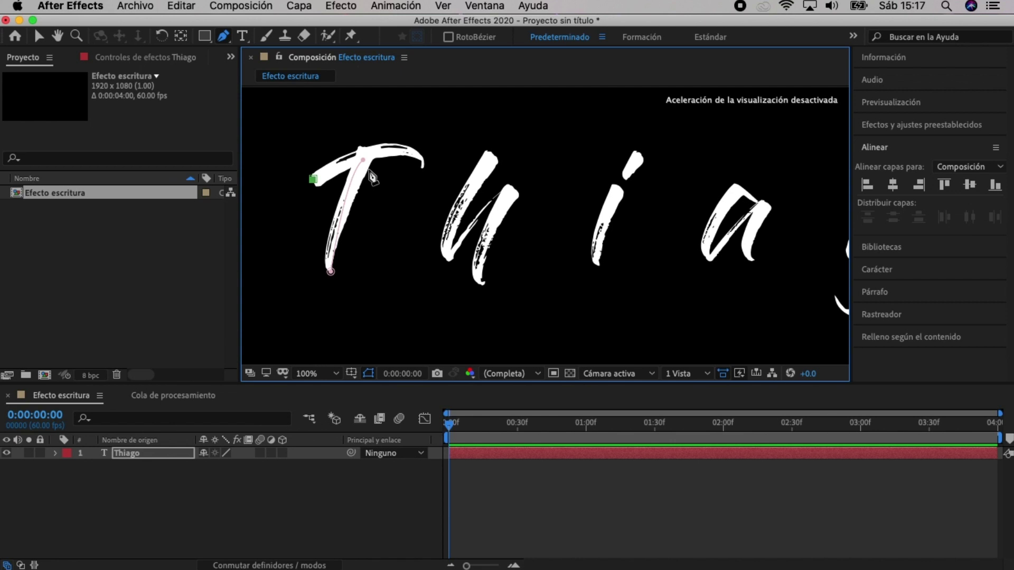
left_click(423, 162)
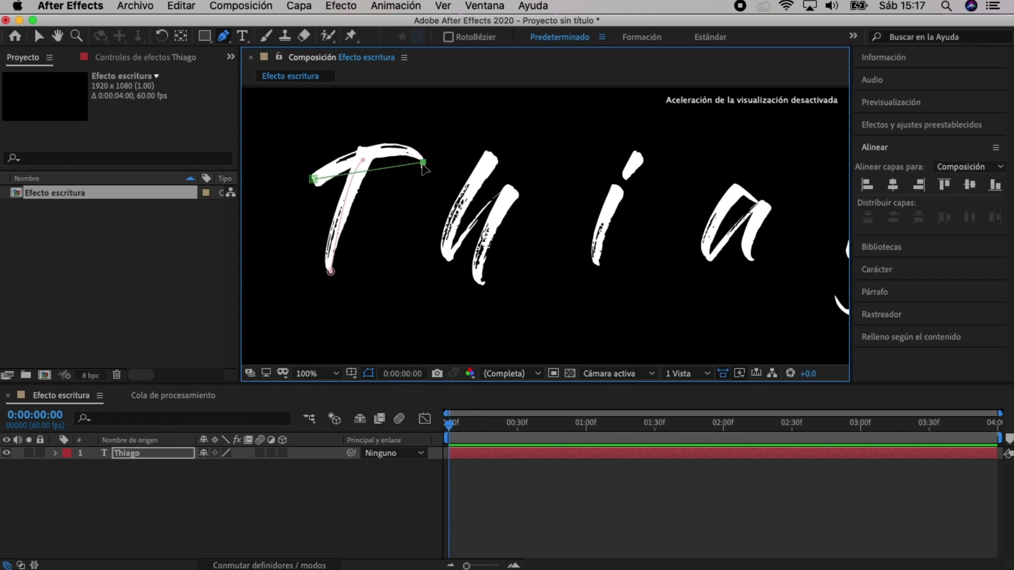
left_click_drag(423, 163, 461, 207)
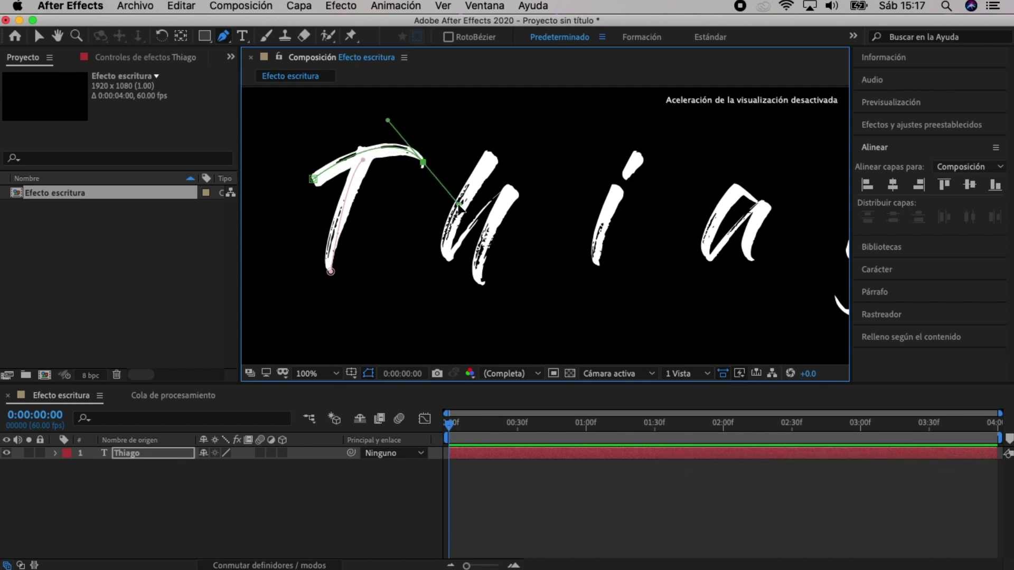
left_click_drag(461, 208, 460, 208)
left_click_drag(460, 207, 426, 167)
left_click(424, 164)
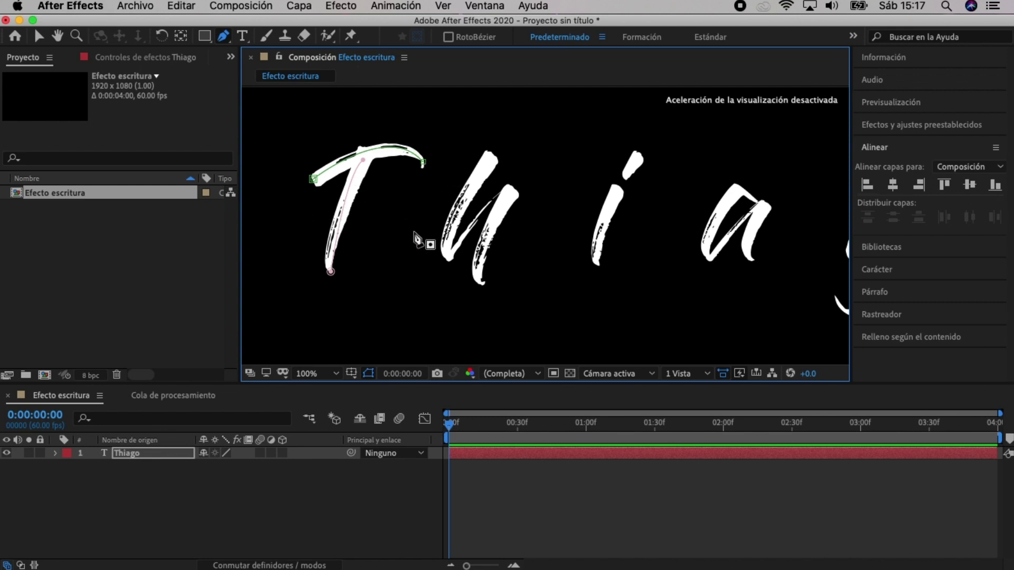
Trace the h, the i's stem and the i's dot with mask paths
left_click(492, 155)
left_click(448, 257)
left_click_drag(510, 191, 512, 211)
left_click(482, 284)
left_click(618, 187)
left_click(598, 264)
left_click(639, 154)
left_click(626, 174)
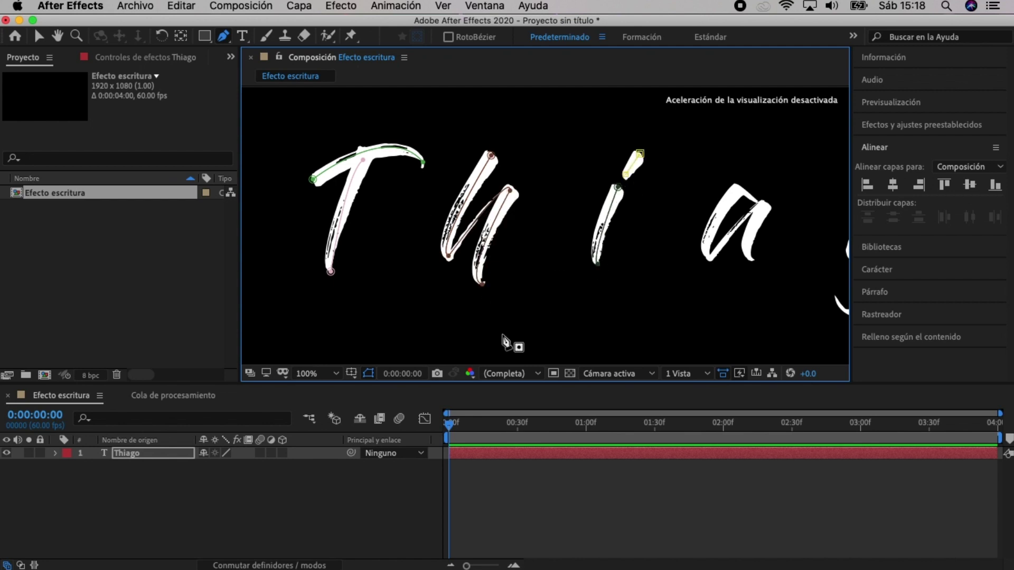
Trace the a and the g, down to the g's tail, with mask paths
scroll(502, 343, "right", 10)
left_click(483, 181)
left_click(458, 254)
left_click(499, 255)
left_click(642, 185)
left_click(603, 253)
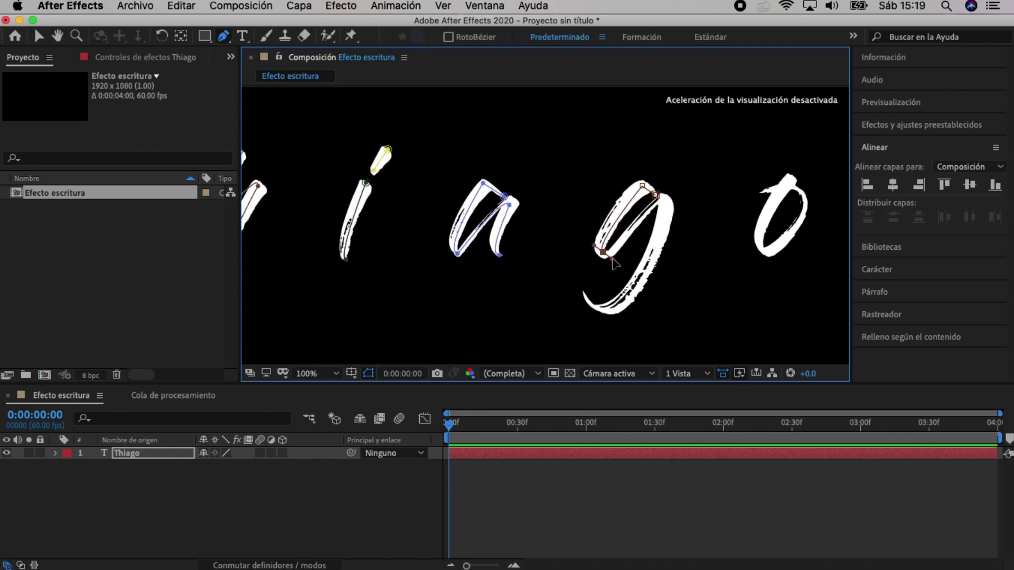
left_click(666, 202)
left_click_drag(613, 310, 585, 300)
left_click(583, 292)
Trace the o, then fit the composition in the viewer and return to the Selection tool
left_click(763, 251)
left_click(798, 223)
left_click(791, 177)
left_click(763, 190)
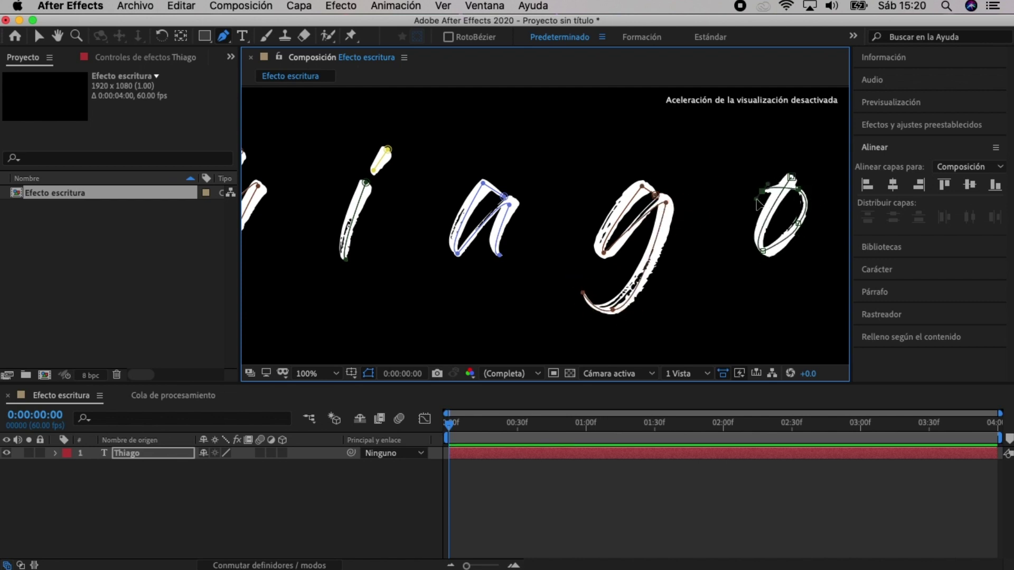
key("shift+slash")
key("v")
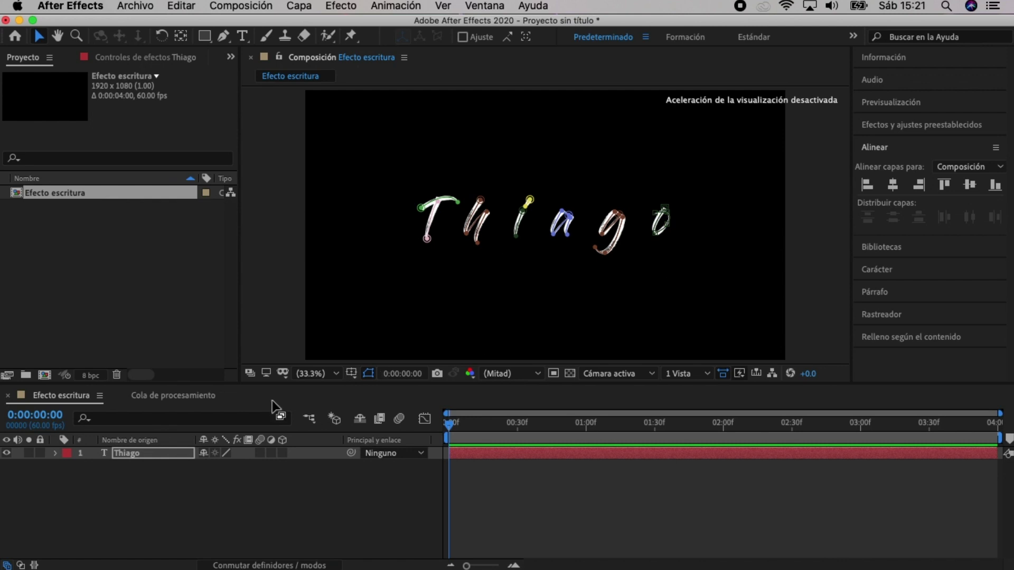
left_click(207, 493)
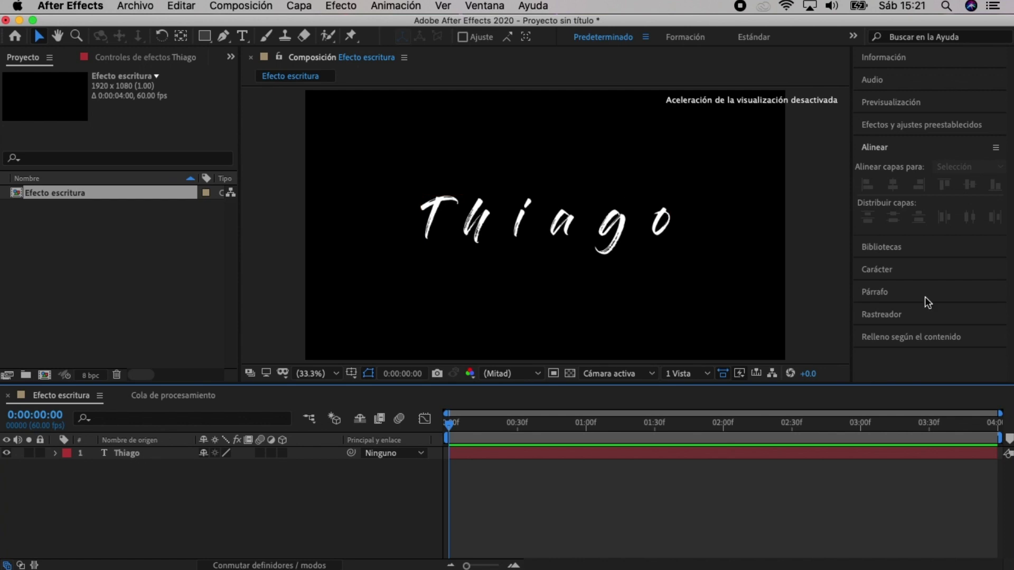
Search effects for 'trazo' and apply Trazo to the Thiago layer, stroking all masks
left_click(146, 455)
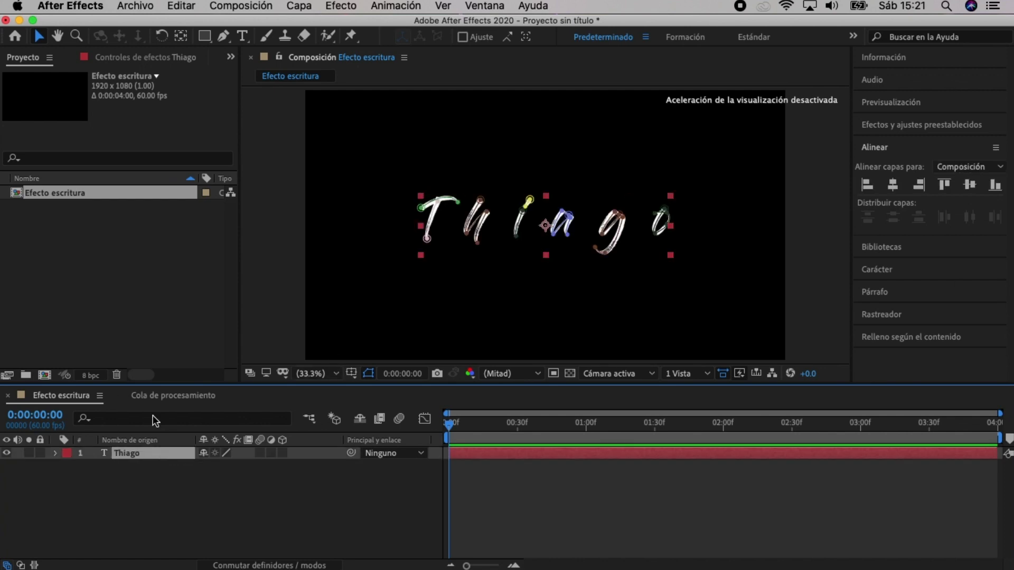
left_click(901, 125)
left_click(897, 144)
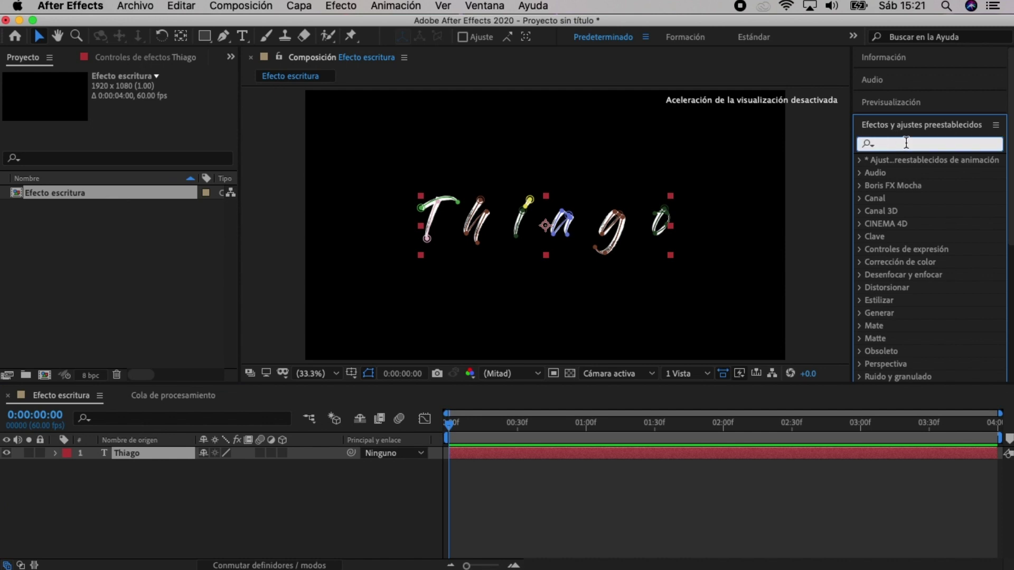
type("trazo")
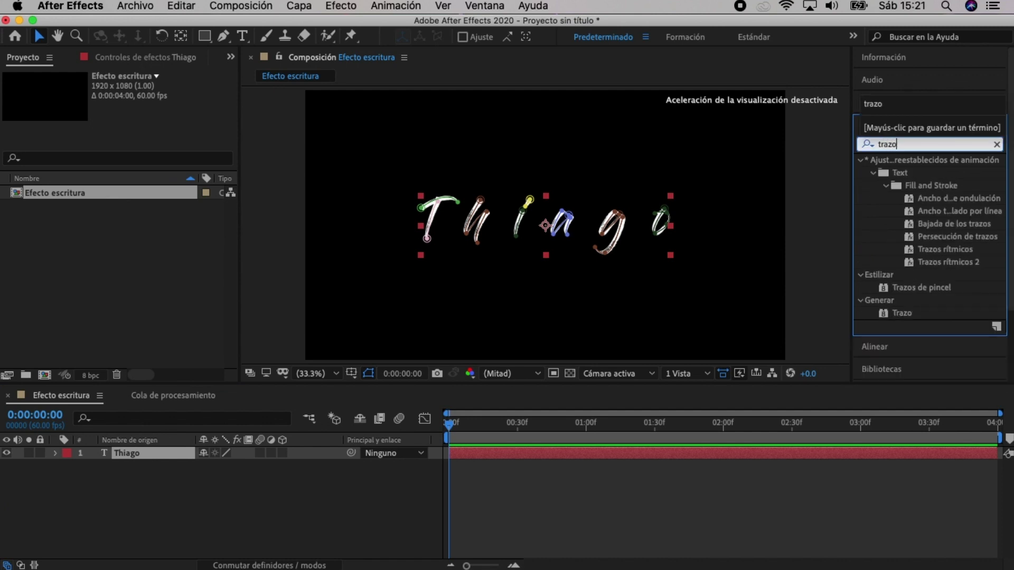
left_click_drag(904, 314, 121, 453)
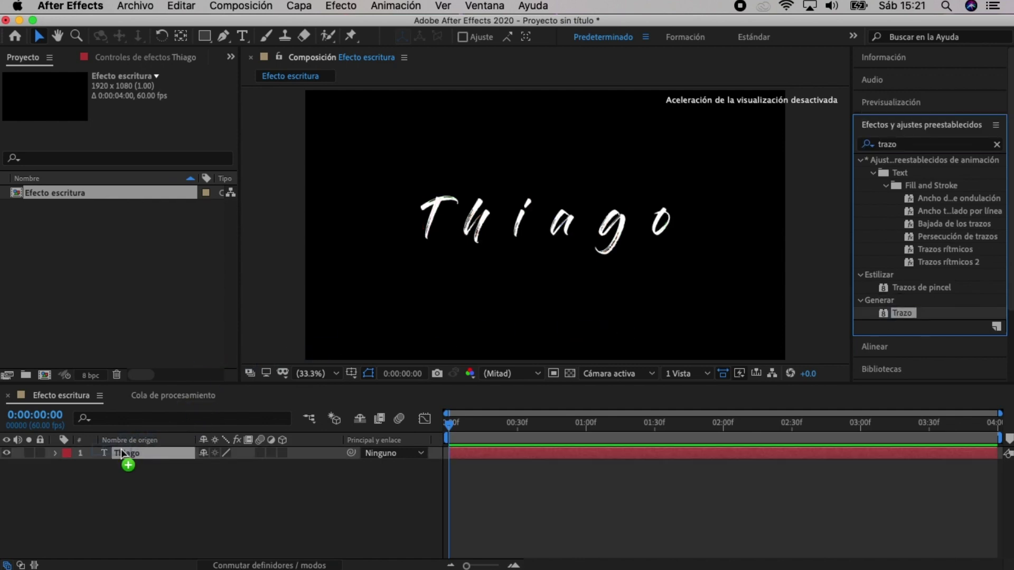
left_click_drag(121, 451, 121, 453)
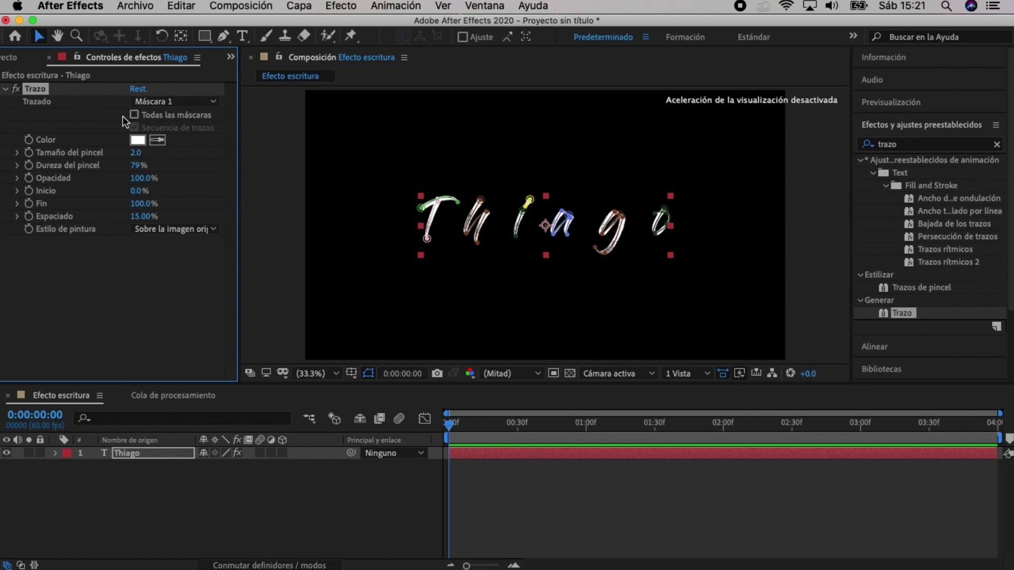
left_click(135, 115)
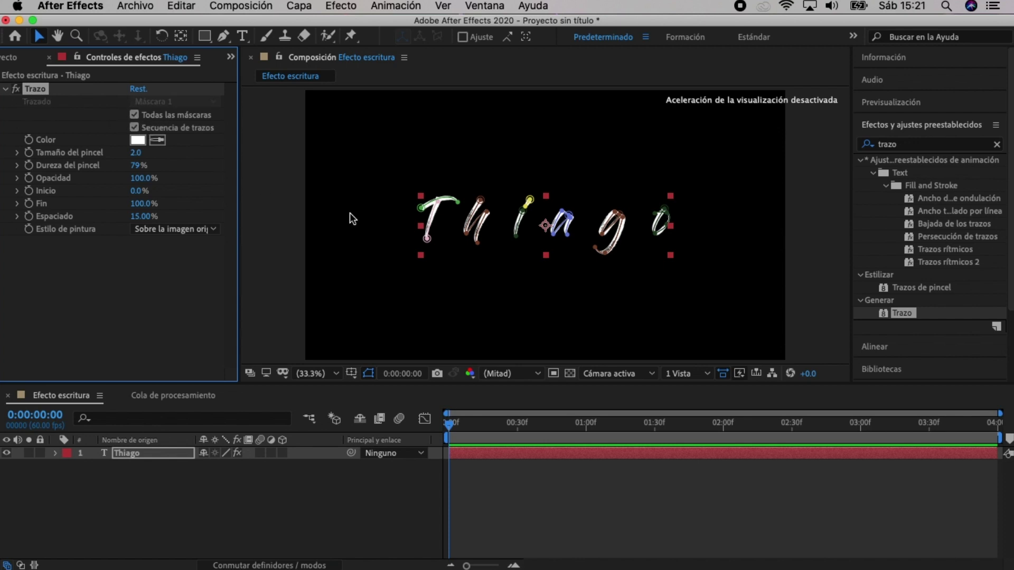
Set the Trazo stroke colour to dark red 940202
left_click(136, 140)
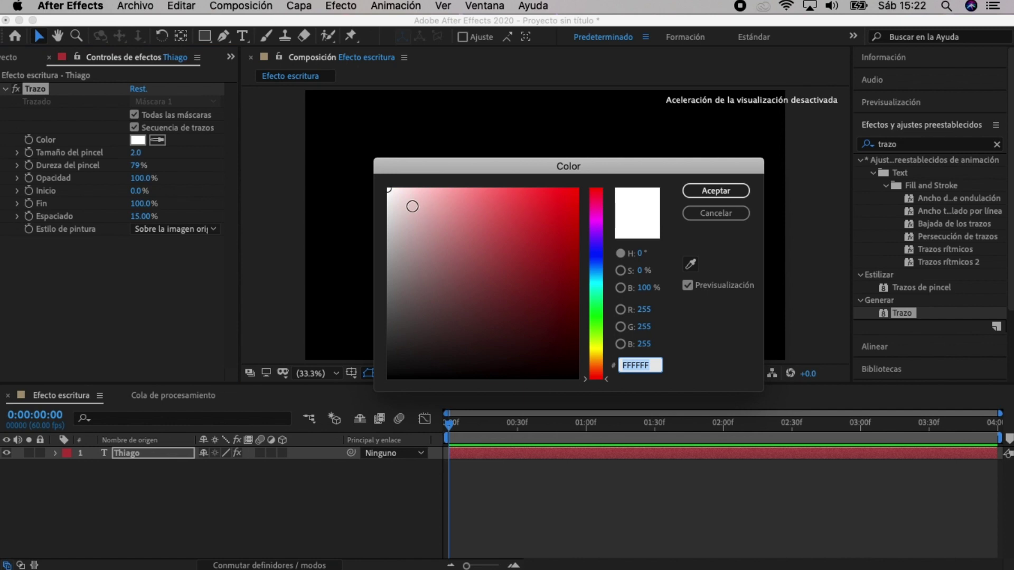
left_click_drag(393, 194, 573, 292)
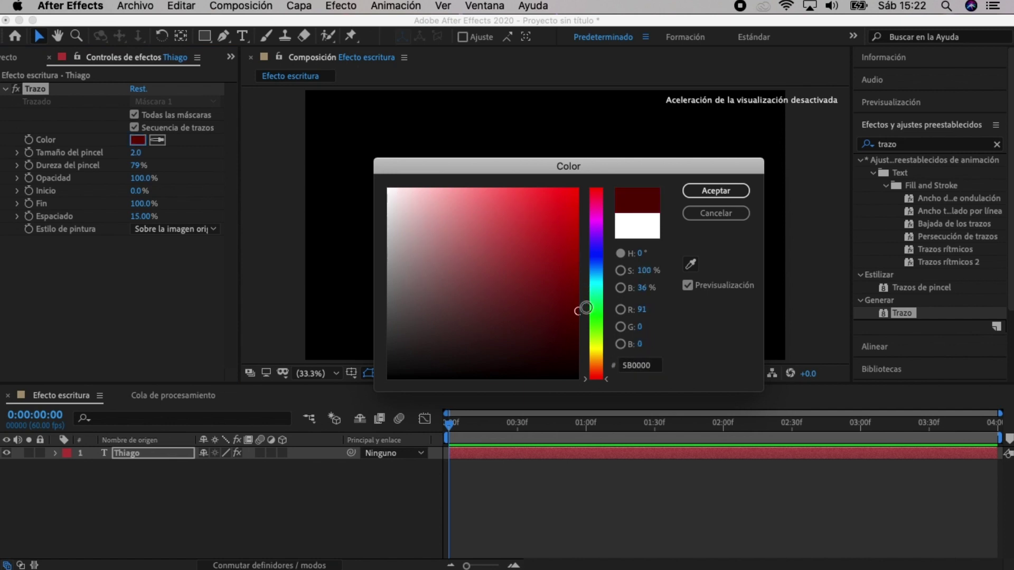
left_click_drag(573, 292, 576, 269)
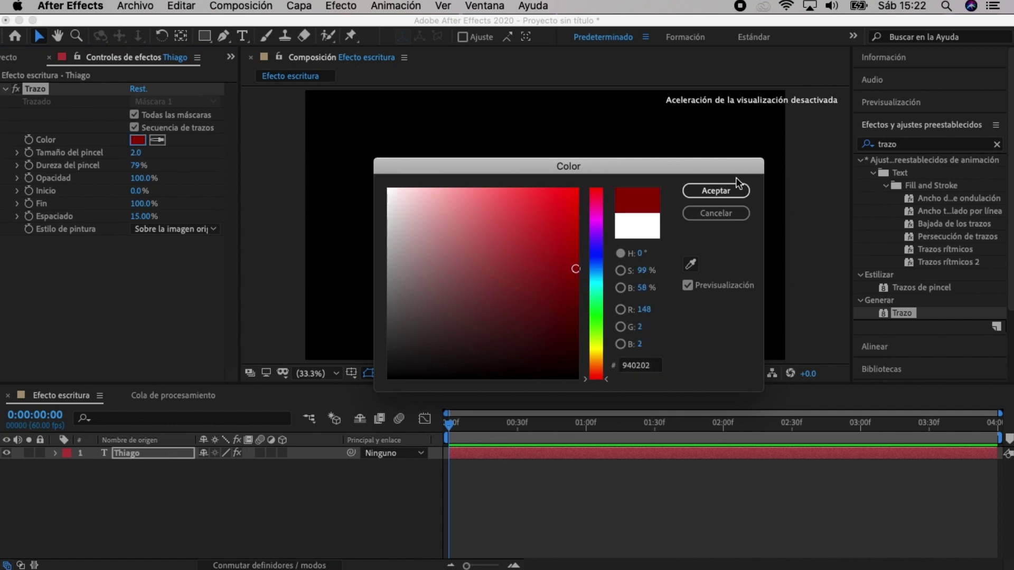
left_click(705, 193)
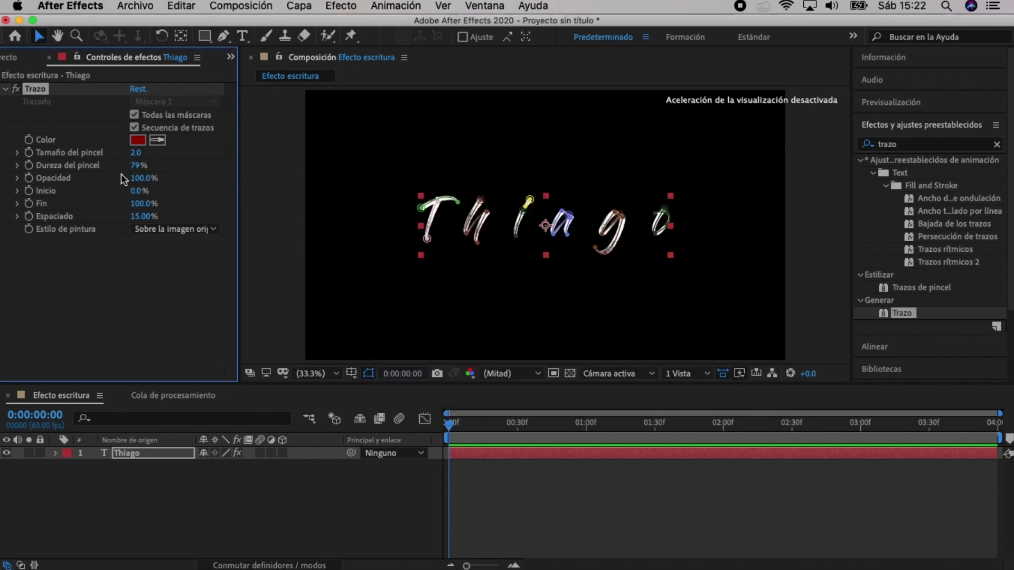
Raise the Trazo brush hardness to 100%
left_click(136, 166)
type("100")
key("Return")
At 100% zoom, increase the Trazo brush size past 14.2 to 17.9, then zoom back out
left_click(337, 374)
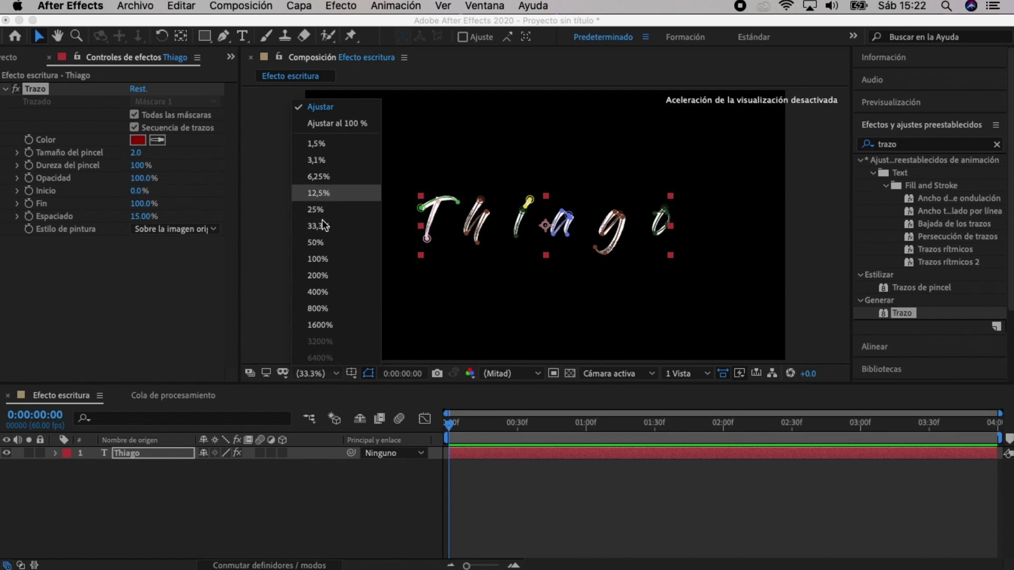
left_click(326, 261)
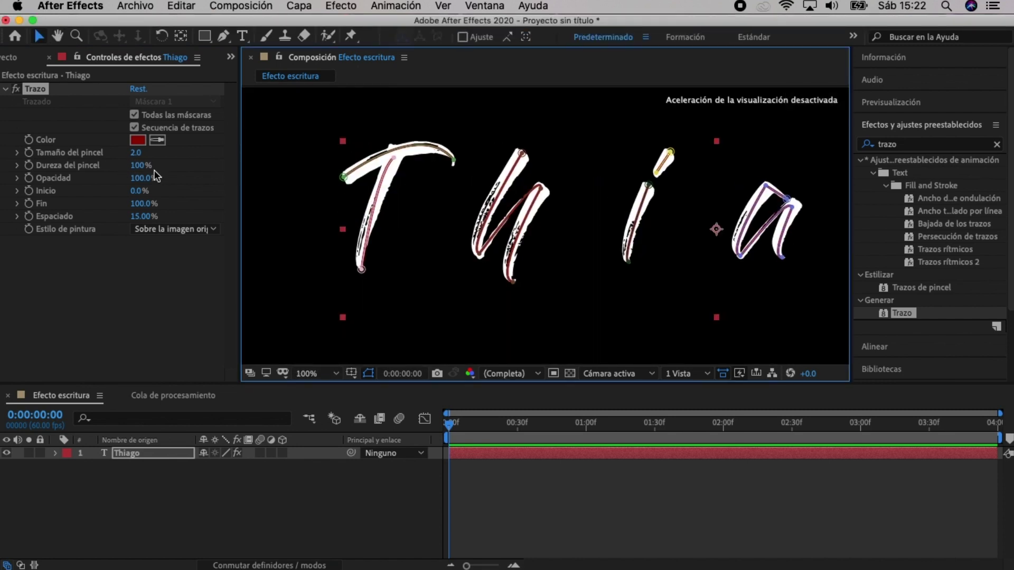
left_click_drag(135, 152, 172, 160)
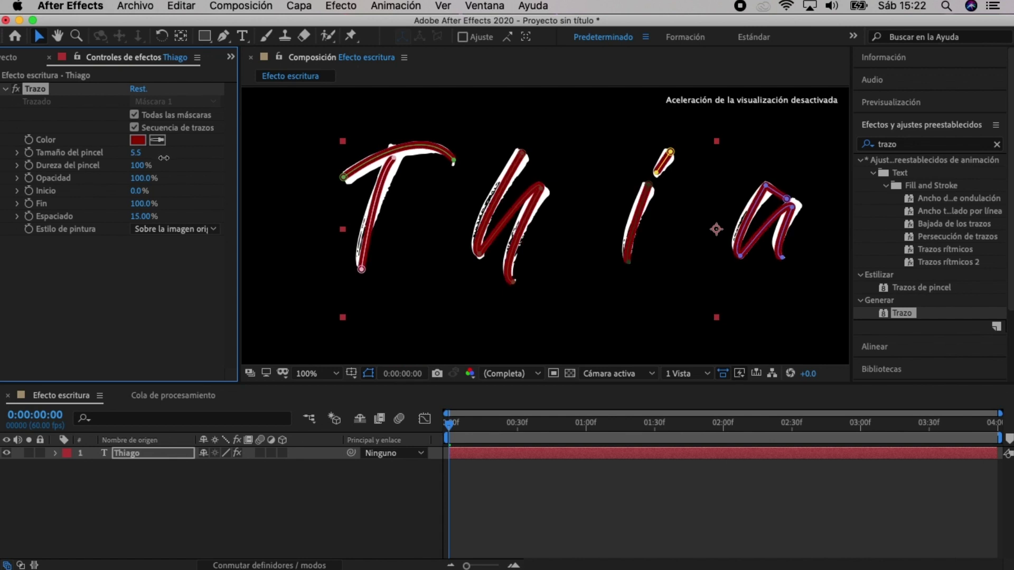
left_click_drag(182, 160, 199, 162)
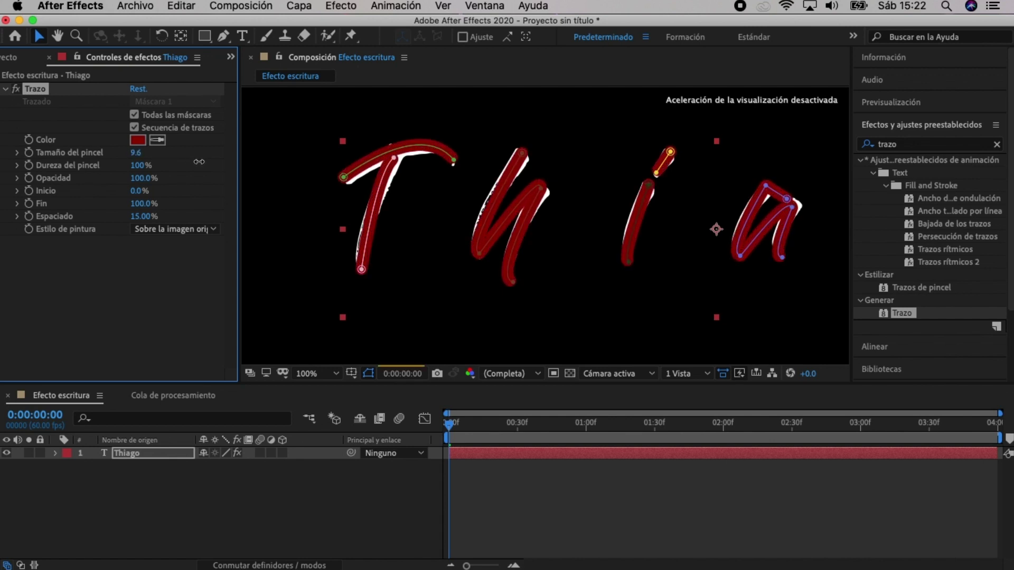
left_click_drag(198, 162, 217, 164)
left_click(137, 152)
type("14.2")
key("Return")
left_click_drag(153, 154, 169, 153)
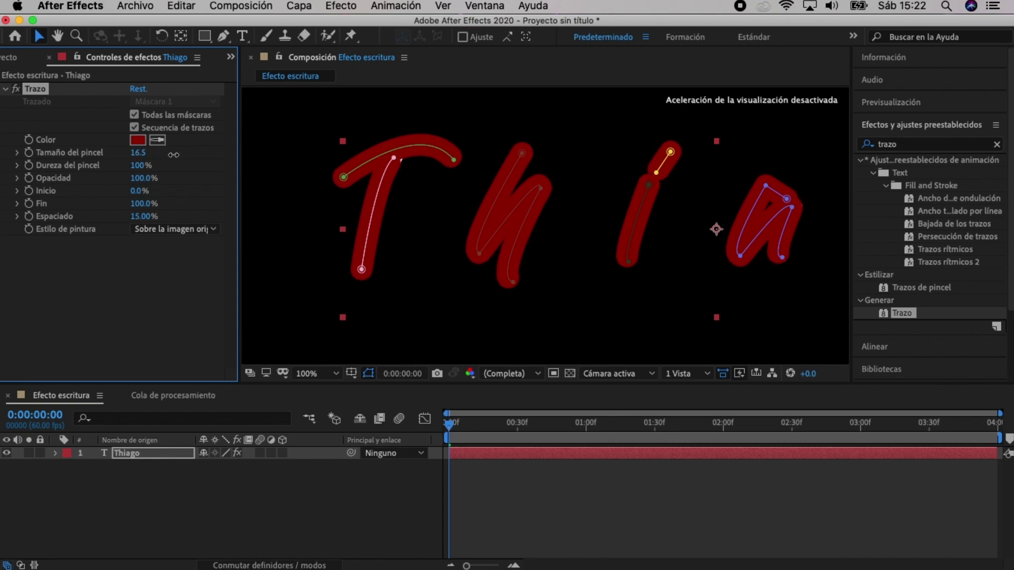
left_click_drag(661, 171, 600, 150)
key("comma")
key("comma")
key("comma")
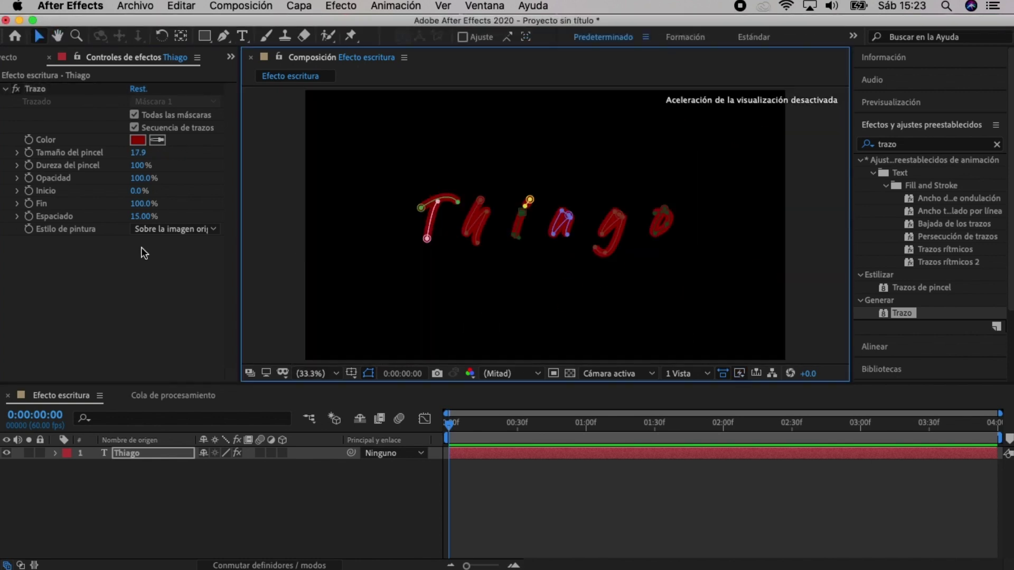
Keyframe the Trazo End at 0% at 0:00:00:15
left_click_drag(450, 427, 484, 429)
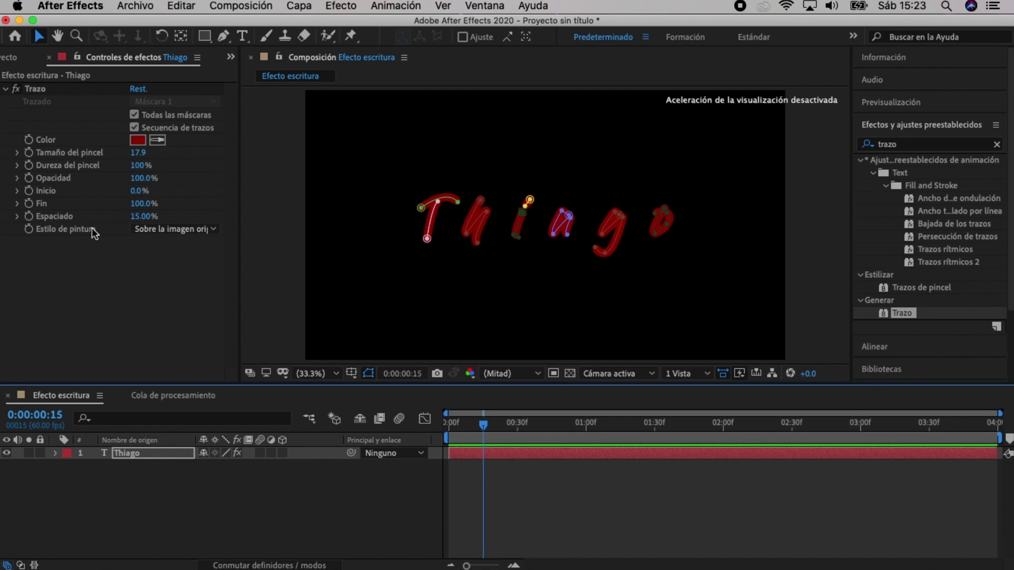
left_click(31, 205)
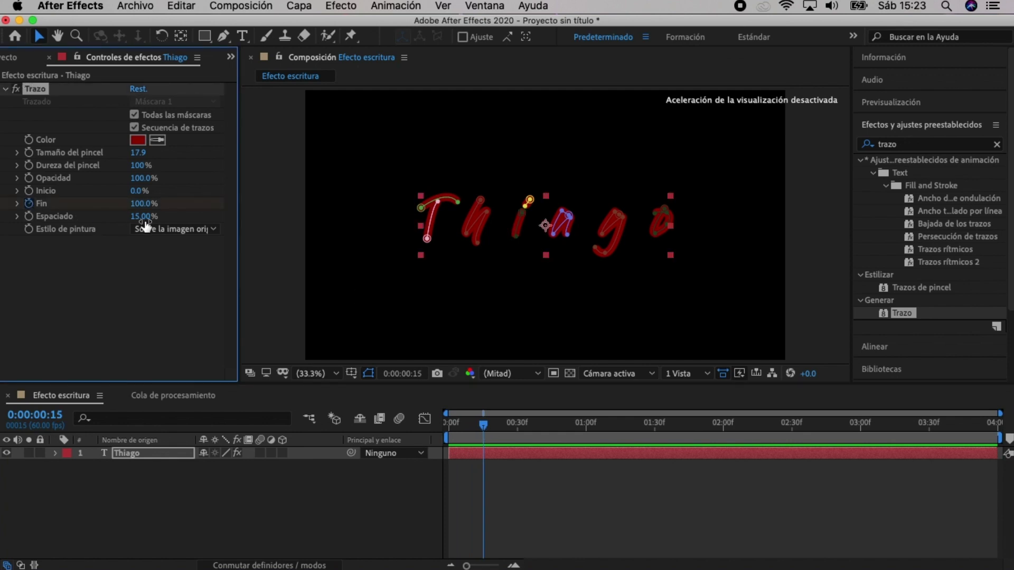
left_click(140, 204)
type("0")
key("Return")
Add a Trazo End keyframe of 100% at 0:00:00:39
left_click_drag(485, 429, 531, 431)
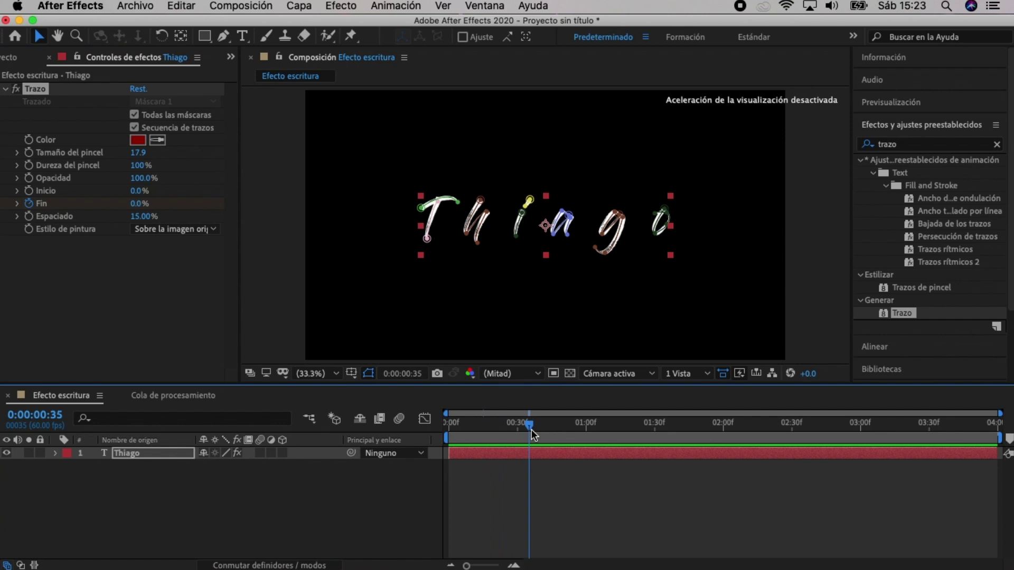
left_click_drag(527, 427, 537, 426)
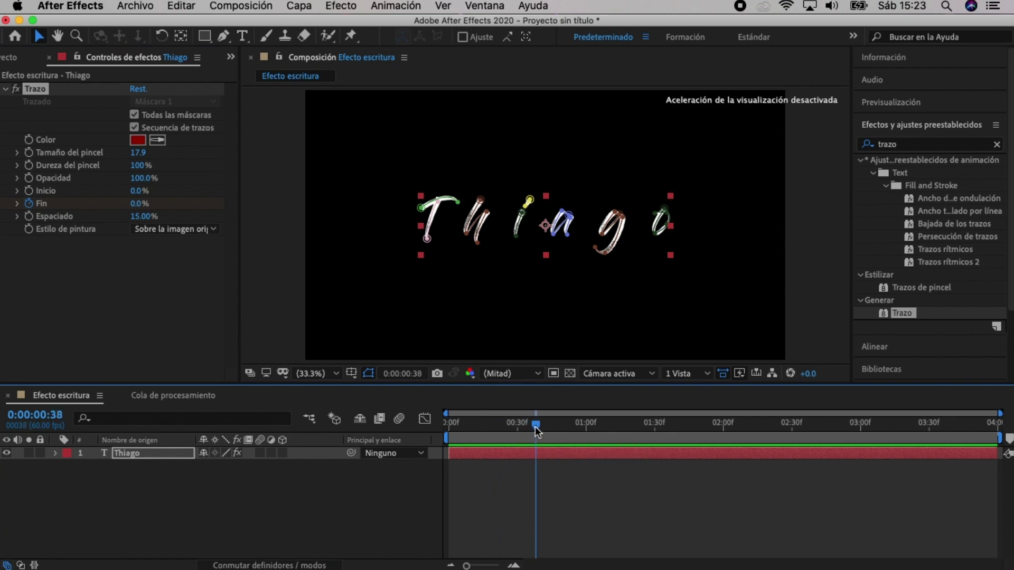
left_click(136, 204)
type("100")
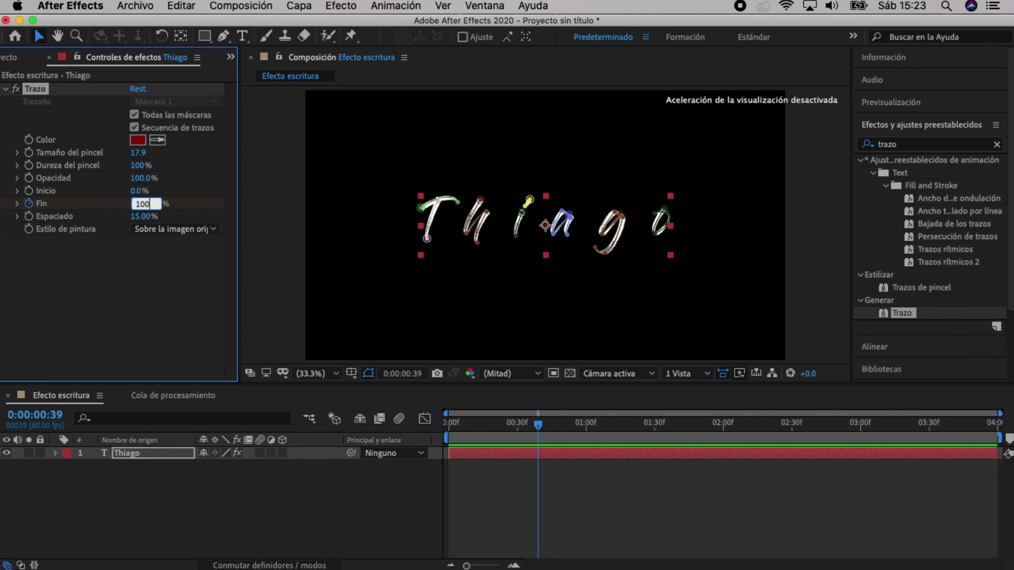
key("Return")
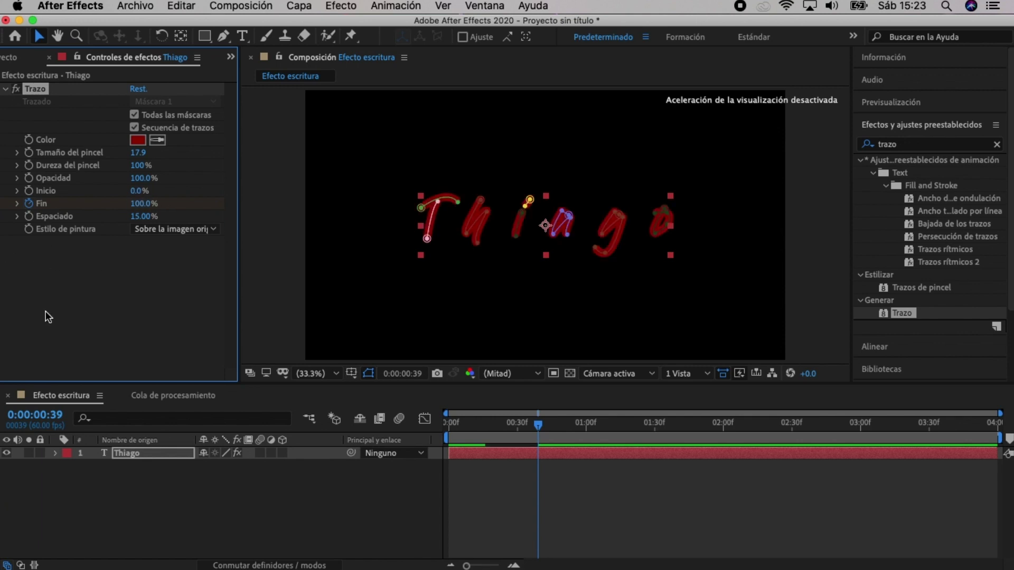
Set the Trazo paint style to Revelar imagen original and return the playhead to the start
left_click(214, 230)
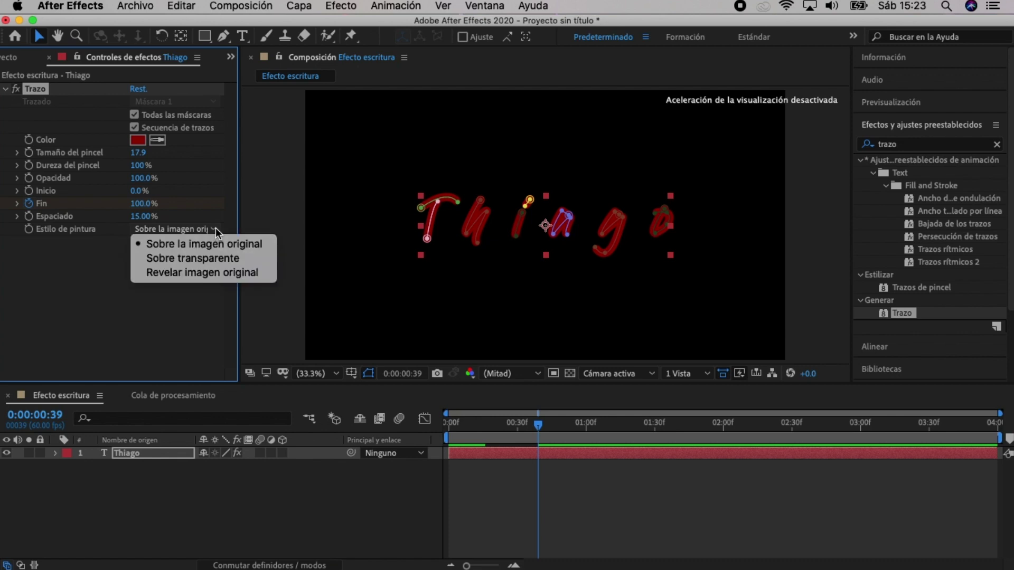
left_click(195, 273)
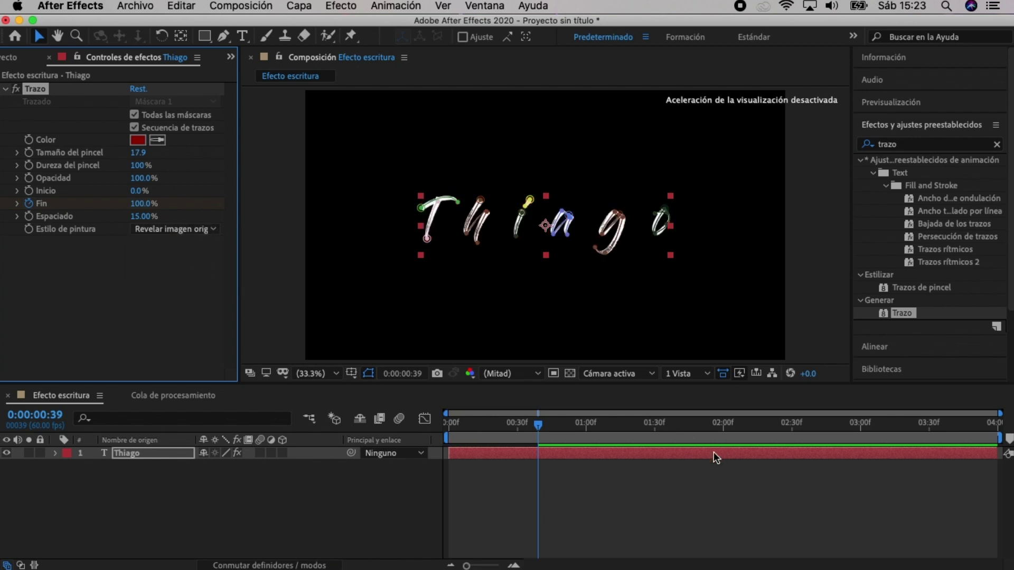
left_click_drag(544, 432, 444, 445)
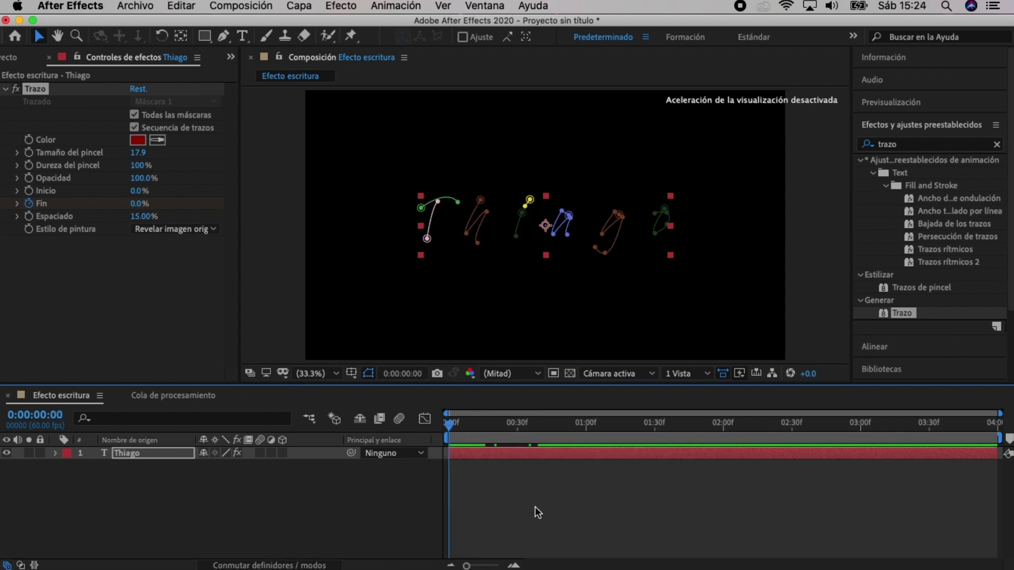
Preview the white Thiago write-on, then park the playhead at 0:00:01:03 with the Project panel showing
key("space")
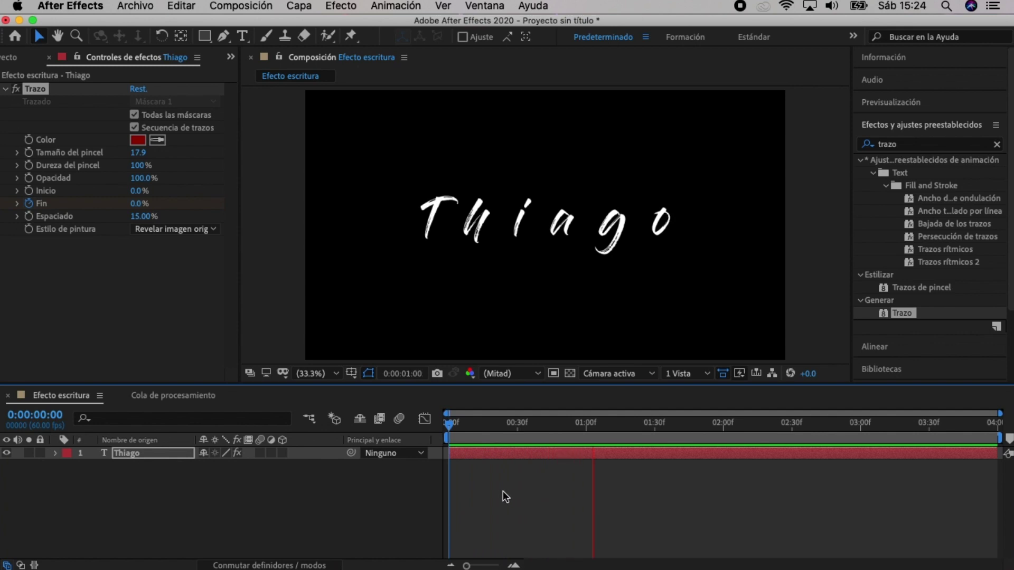
key("space")
left_click_drag(617, 425, 593, 426)
left_click(13, 52)
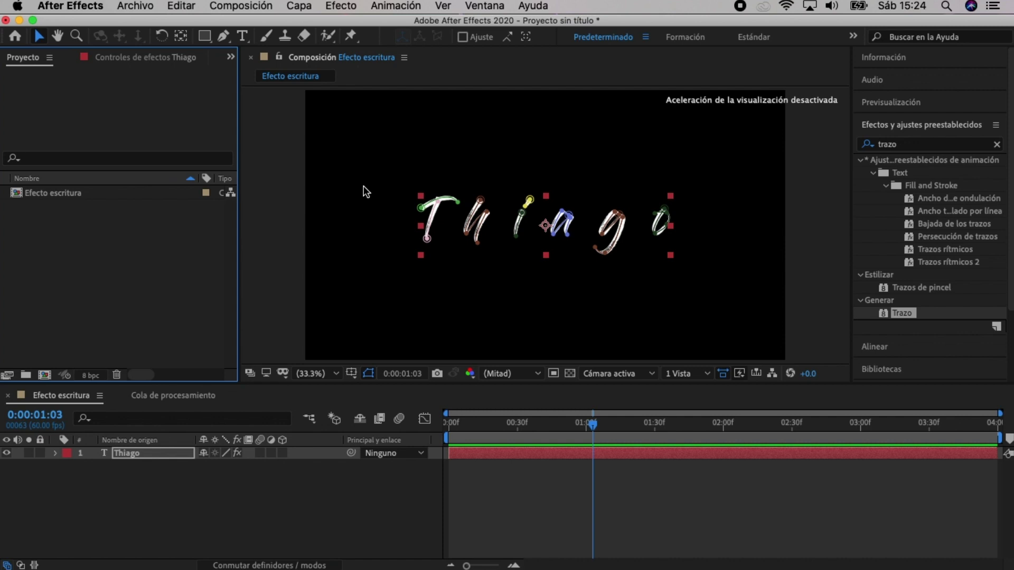
Import Thiago Juguetes.mp4, add it as a layer beneath the Thiago text, and mute its audio
key("super+i")
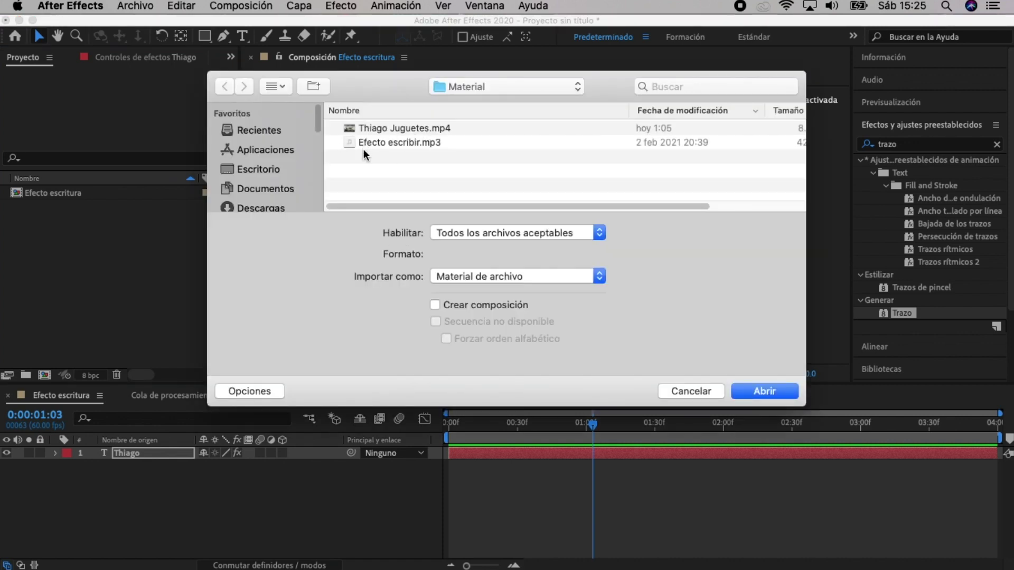
left_click(400, 129)
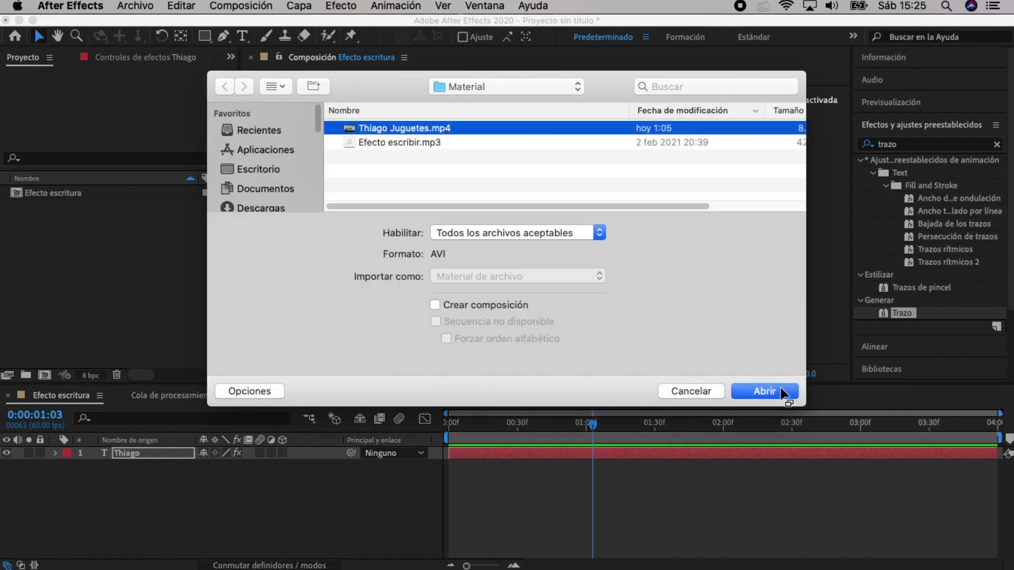
left_click(765, 391)
left_click_drag(64, 219, 132, 494)
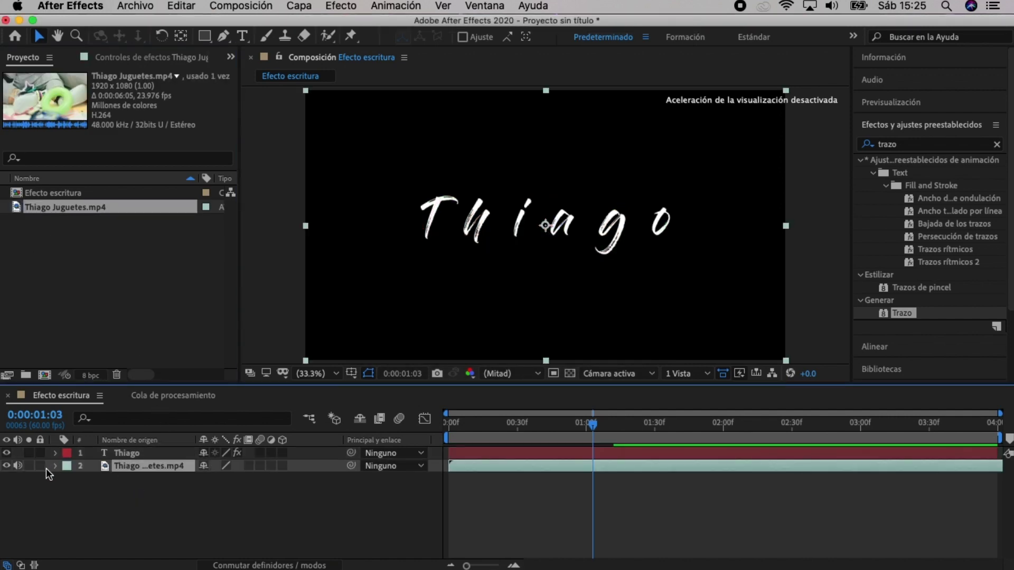
left_click(20, 467)
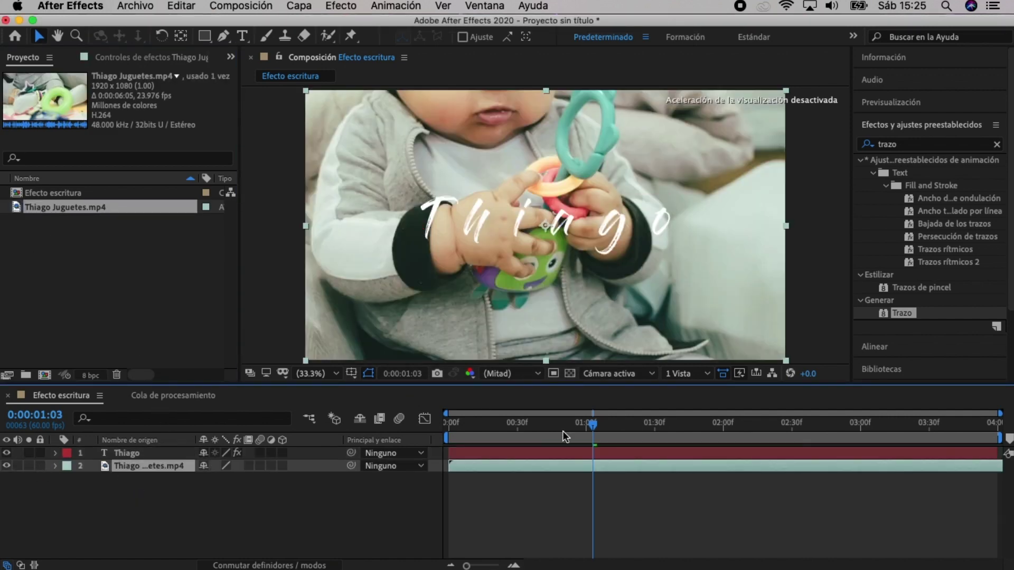
Rewind to 0:00:00:00 and play the Thiago write-on over the baby video
left_click_drag(590, 427, 449, 426)
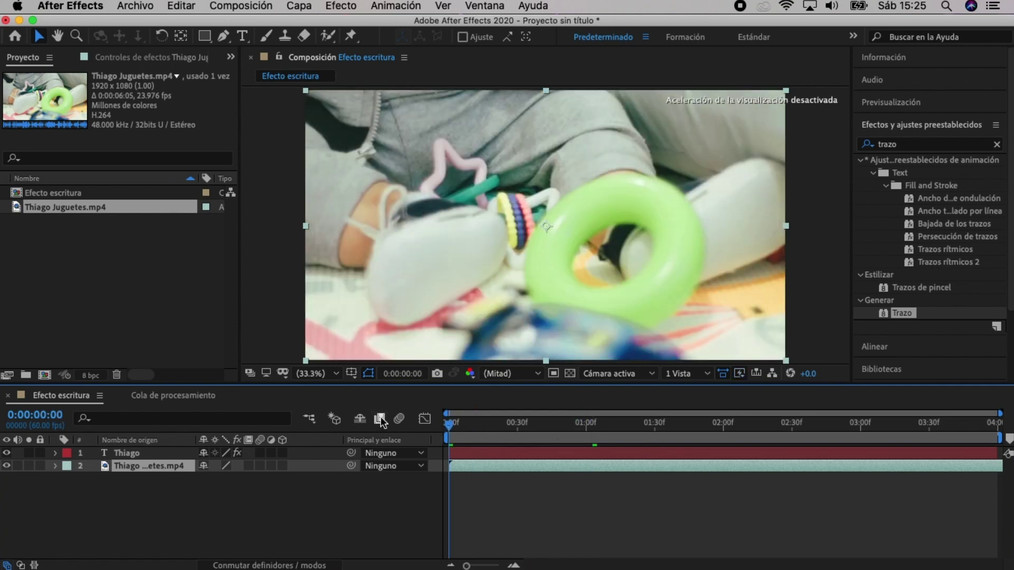
key("space")
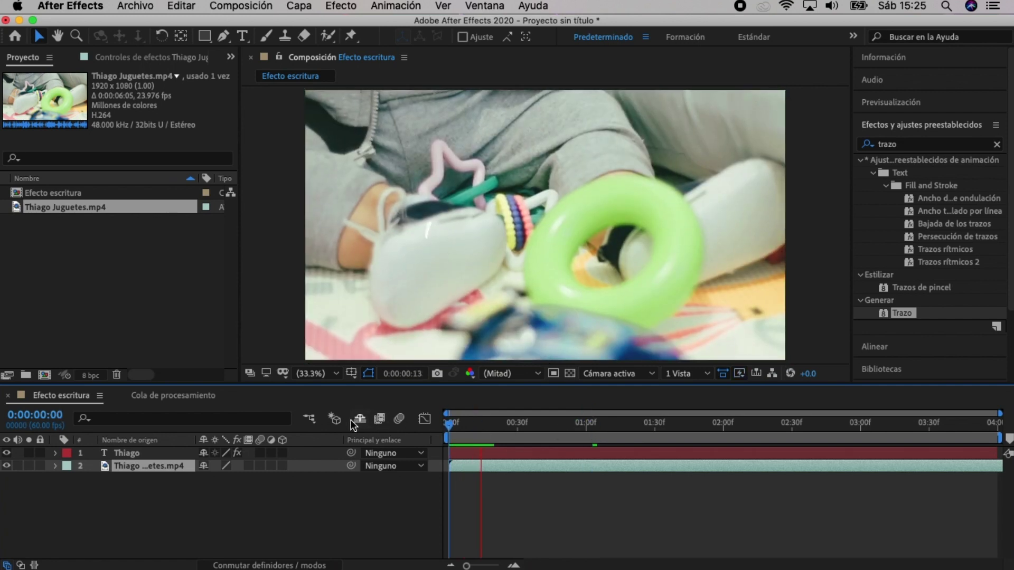